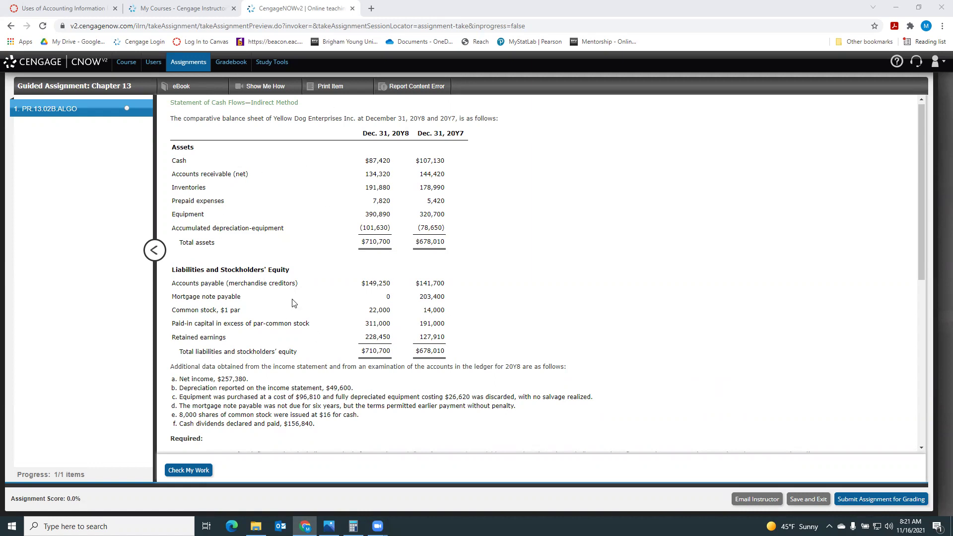
# Review the cash flow problem, collapse the assignment list, and snap the browser window to the left half of the screen.
pyautogui.scroll(-7, 293, 303)
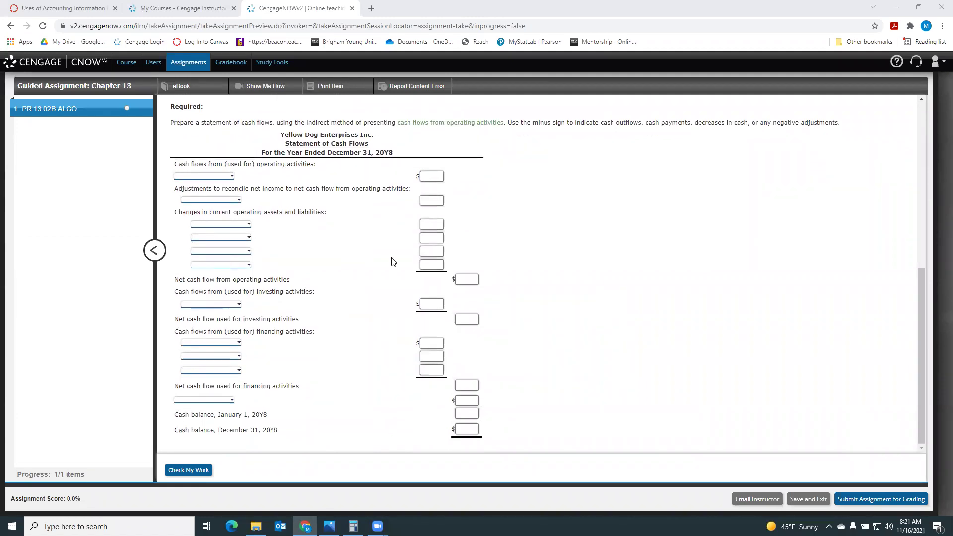
pyautogui.scroll(7, 392, 260)
pyautogui.click(155, 251)
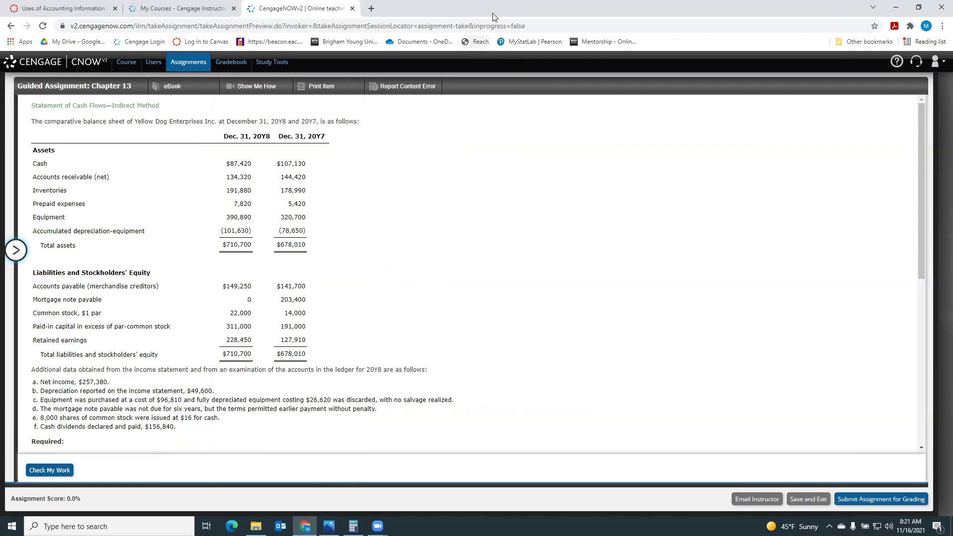
pyautogui.press('super+Left')
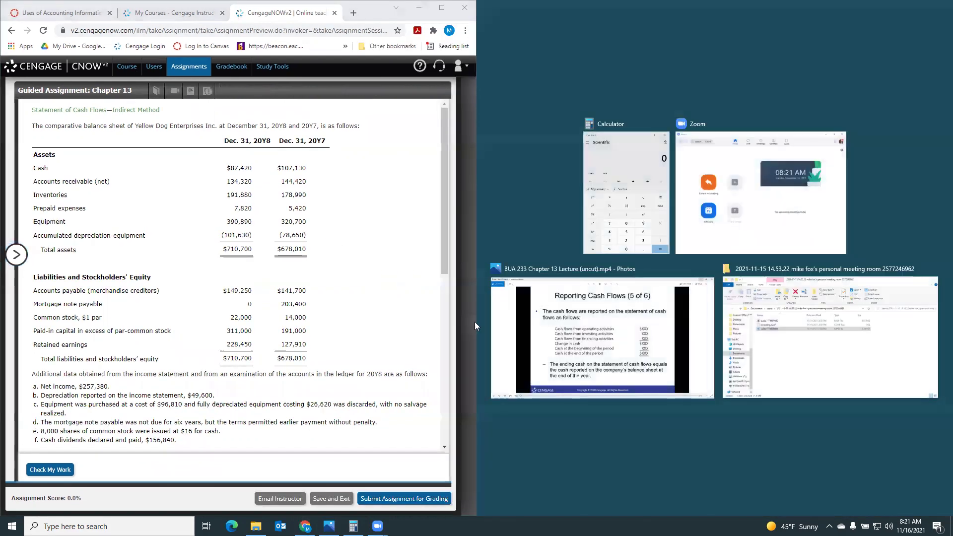
pyautogui.click(580, 454)
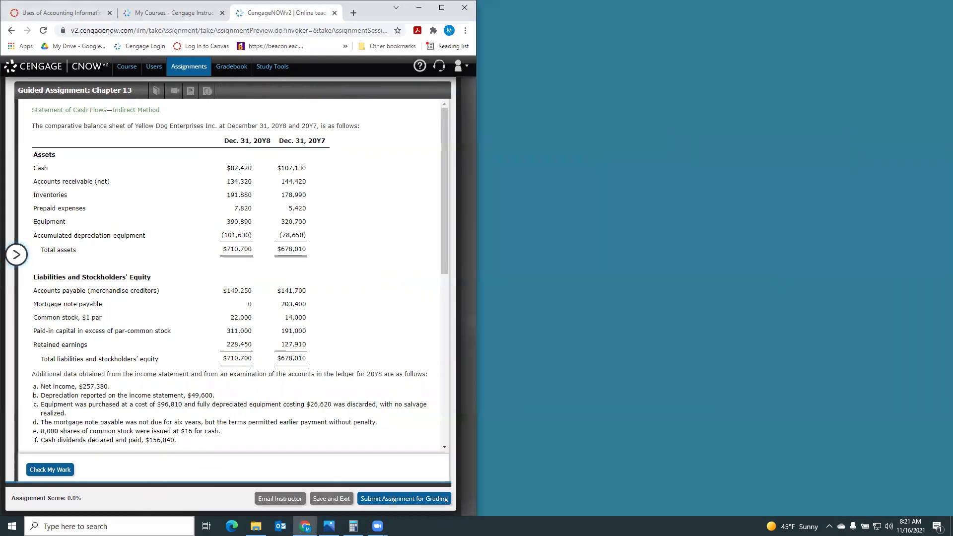
# Open Snipping Tool and capture the comparative balance sheet together with additional data items a to f.
pyautogui.click(114, 526)
pyautogui.write('snip')
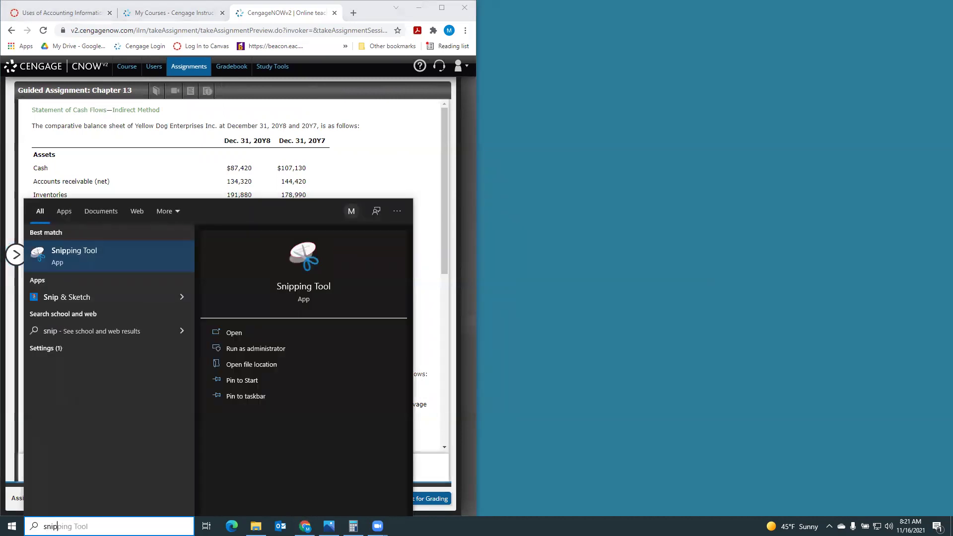
pyautogui.click(47, 263)
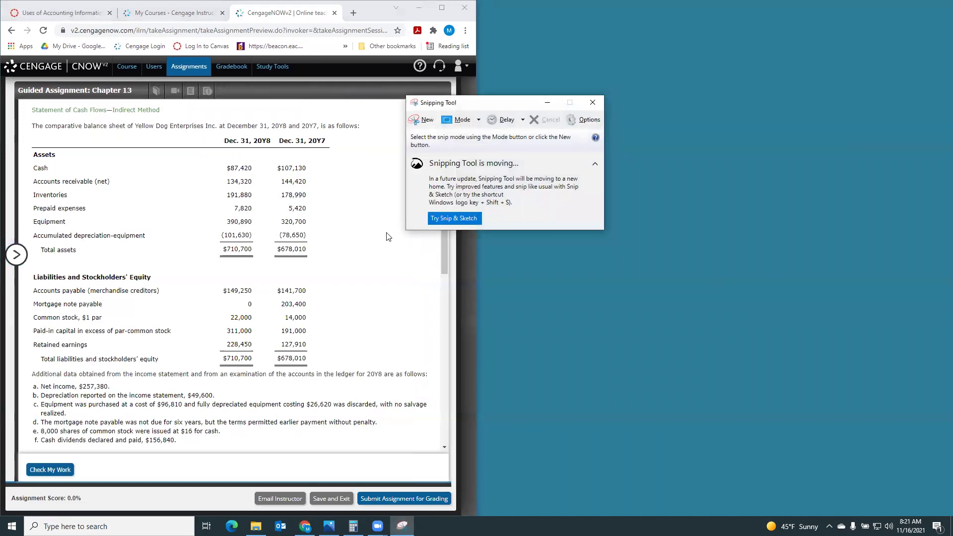
pyautogui.click(423, 122)
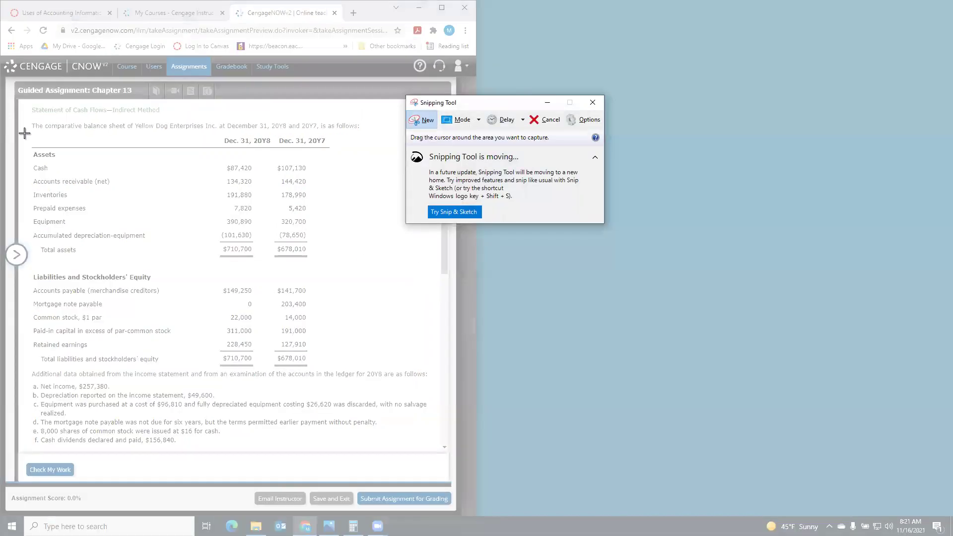
pyautogui.moveTo(23, 134); pyautogui.dragTo(433, 447)
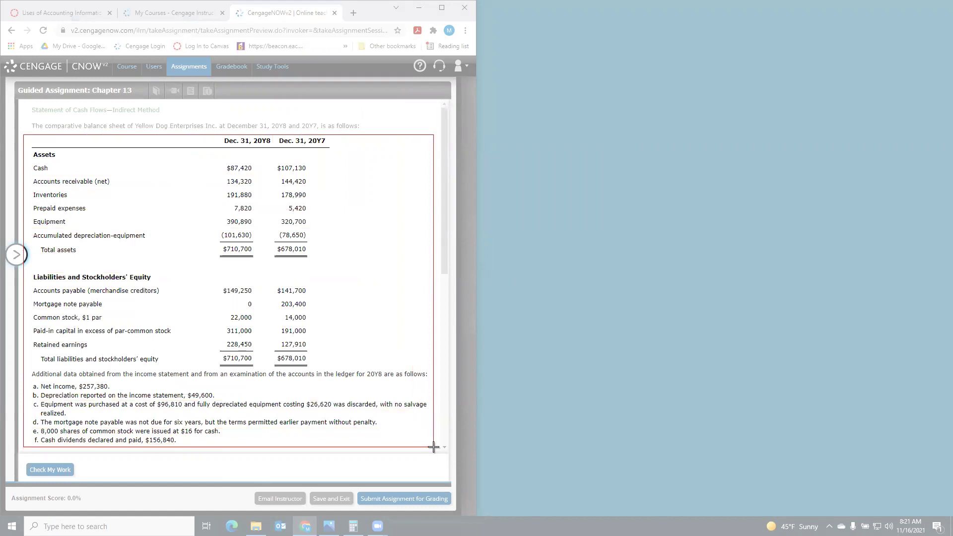
pyautogui.moveTo(434, 447); pyautogui.dragTo(433, 448)
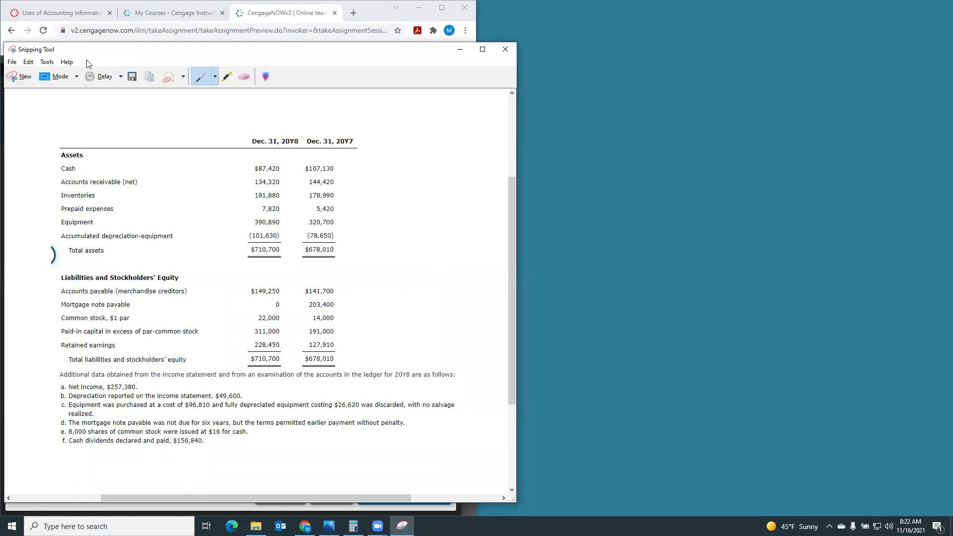
# Place the snip window beside the browser, shrink it to fit the balance sheet snip, and bring up Calculator.
pyautogui.moveTo(91, 53); pyautogui.dragTo(529, 20)
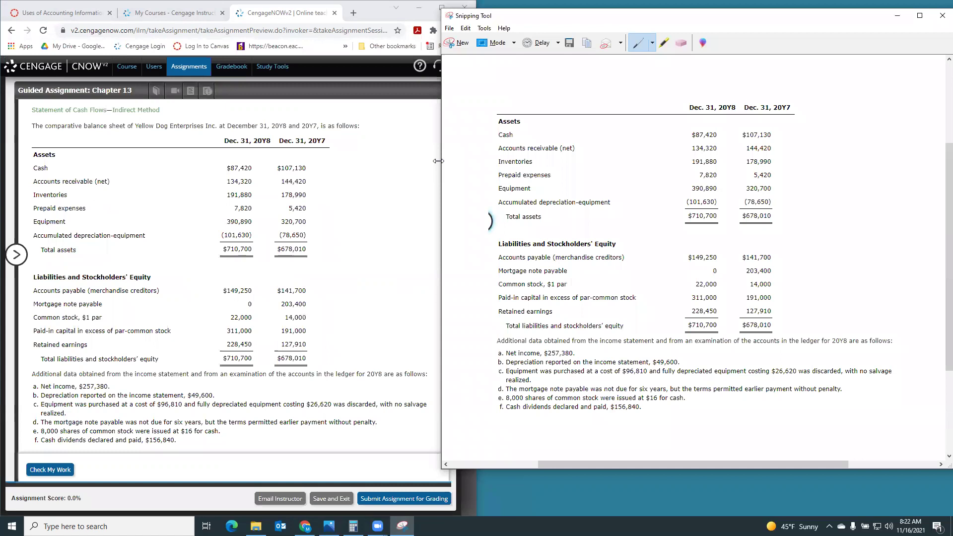
pyautogui.moveTo(438, 161); pyautogui.dragTo(493, 161)
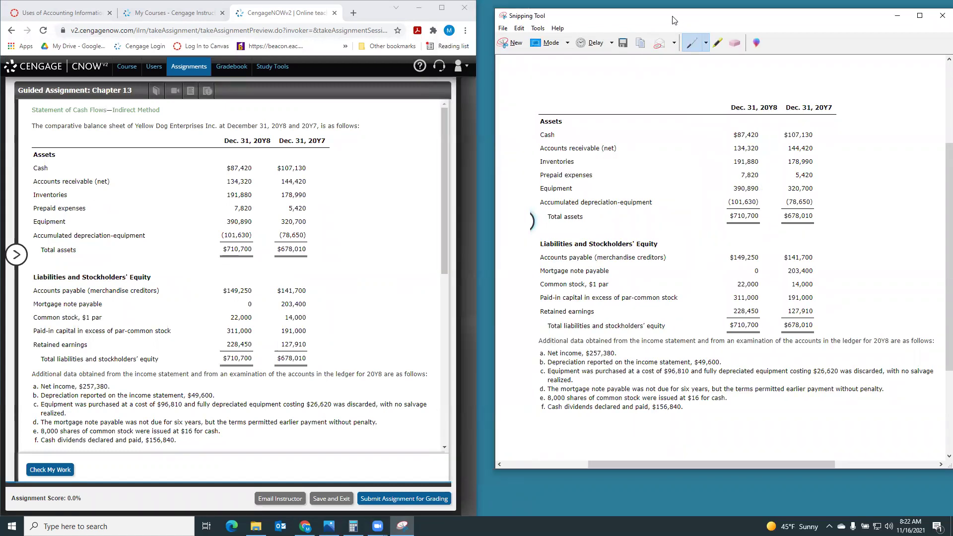
pyautogui.moveTo(673, 20); pyautogui.dragTo(657, 12)
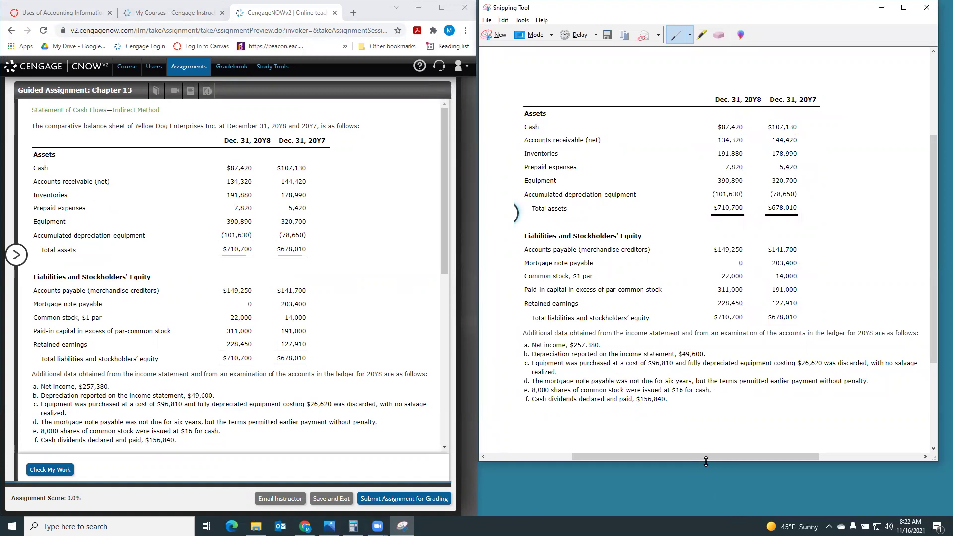
pyautogui.moveTo(706, 461); pyautogui.dragTo(706, 416)
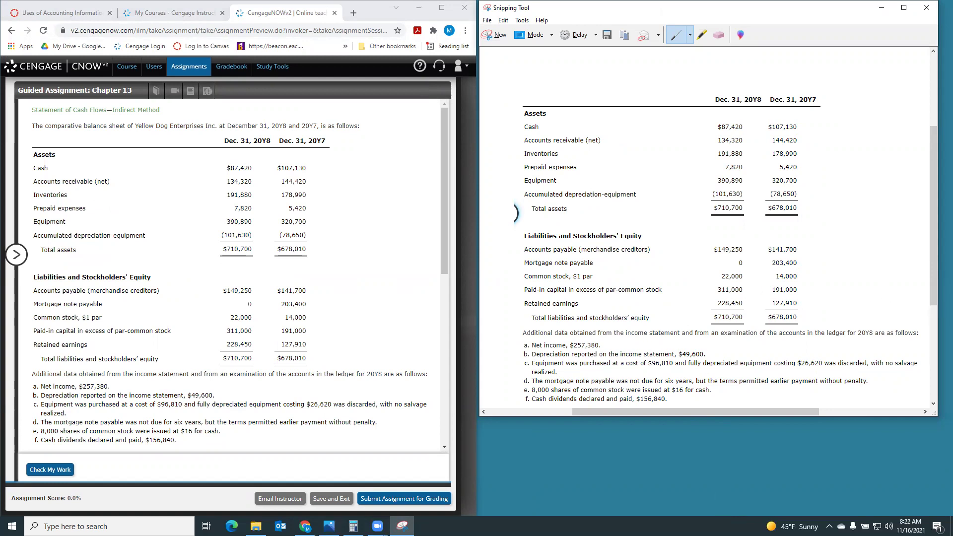
pyautogui.click(353, 525)
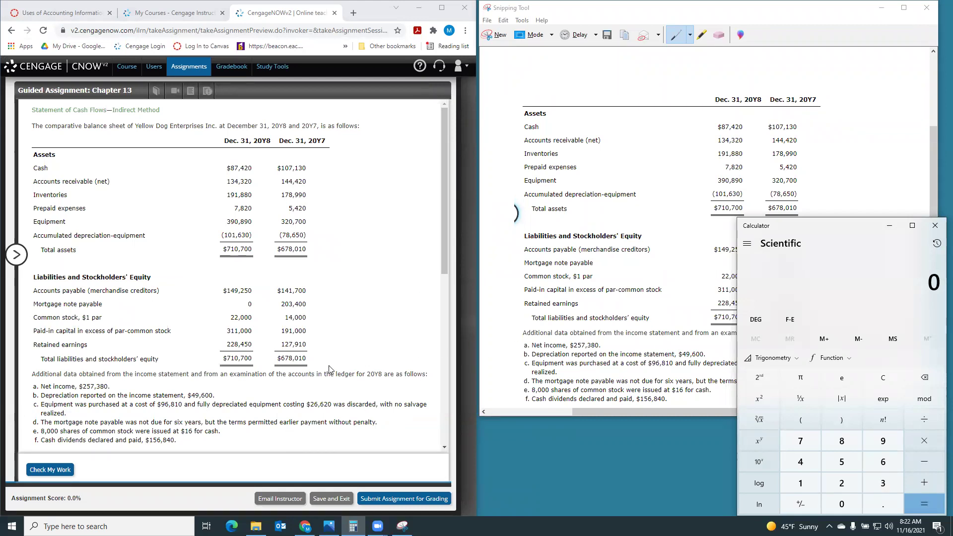
# Fill the first operating activities line of the cash flow statement with Net income and 257380.
pyautogui.scroll(-8, 330, 370)
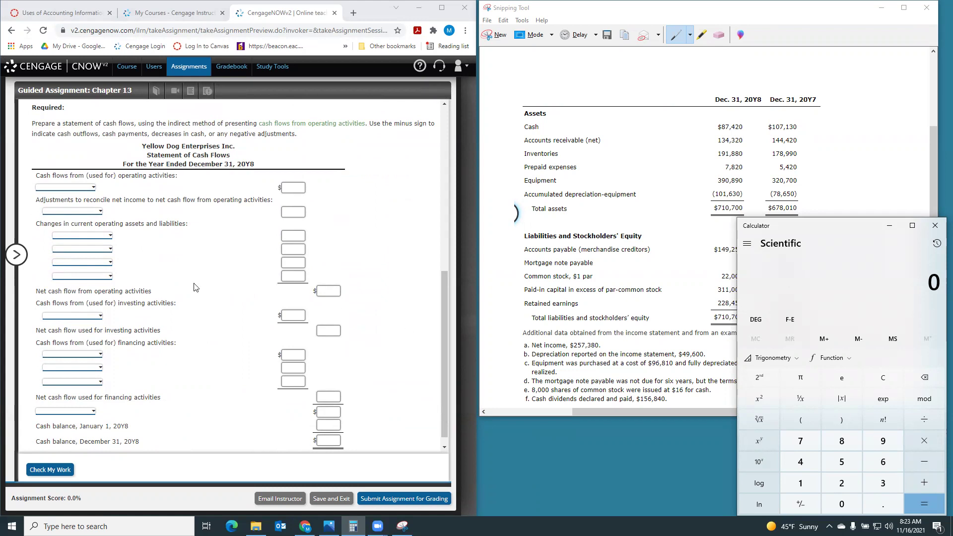
pyautogui.click(84, 189)
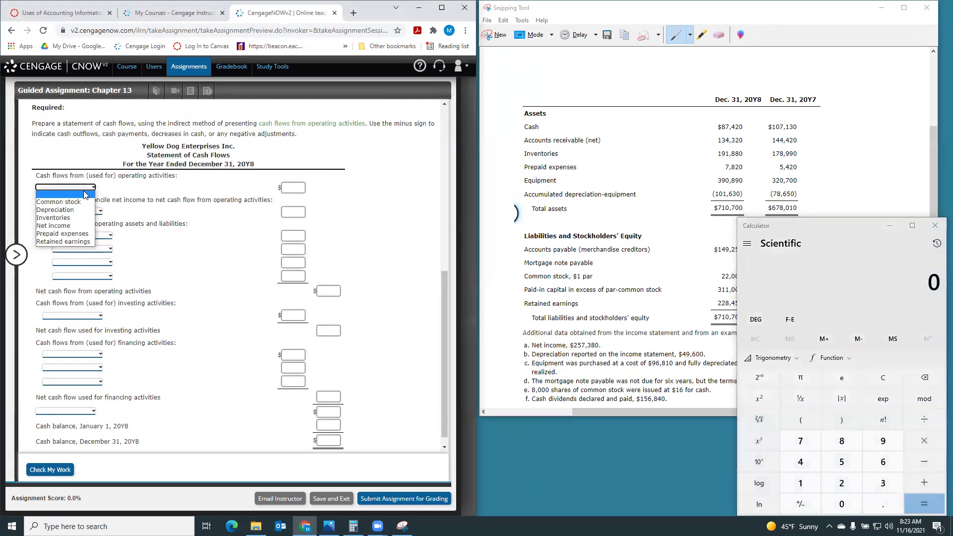
pyautogui.click(69, 226)
pyautogui.click(289, 188)
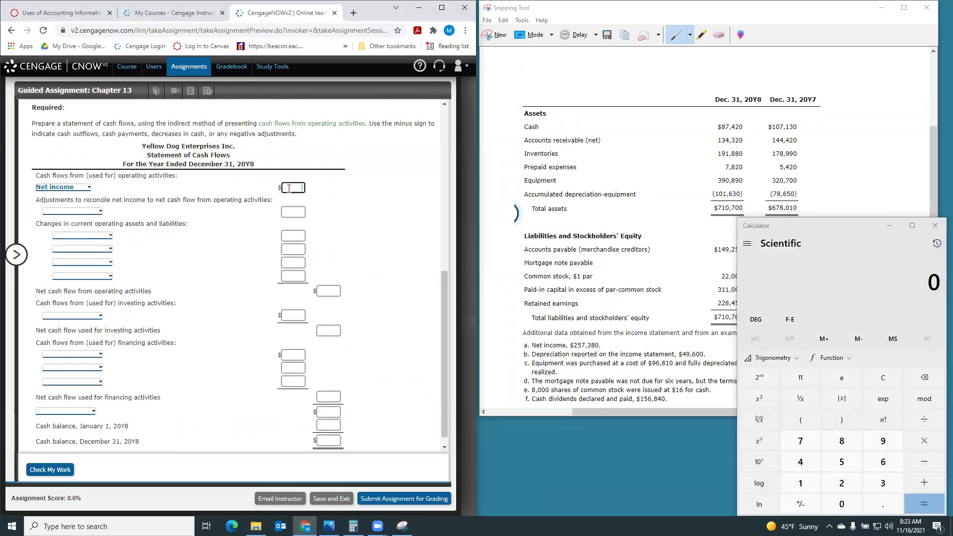
pyautogui.write('257380')
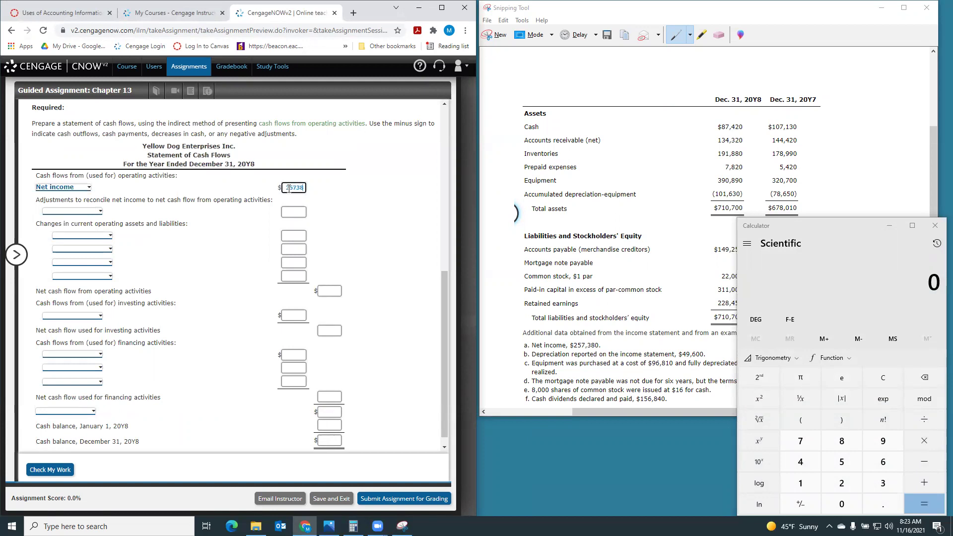
pyautogui.click(346, 183)
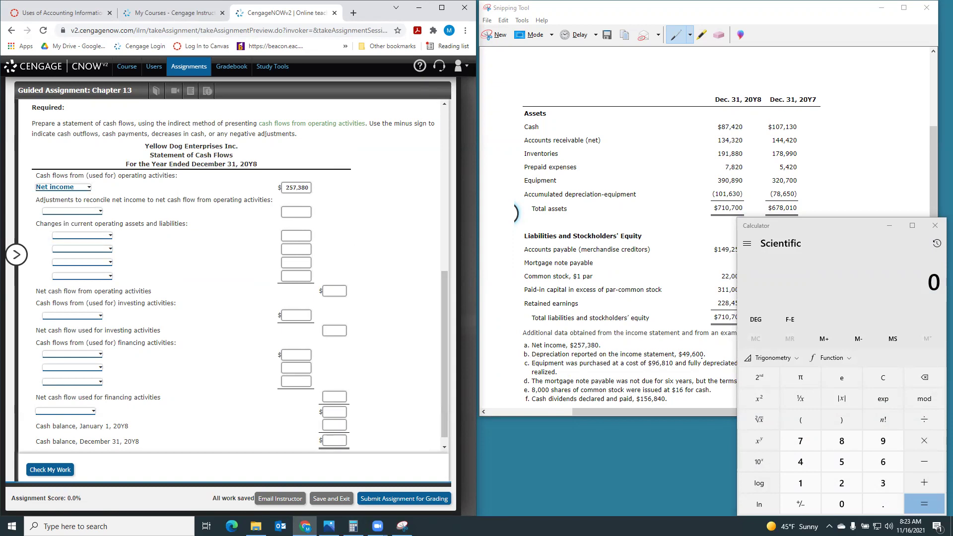
# Set the adjustment line that reconciles net income to Depreciation with an amount of 49,600.
pyautogui.click(94, 212)
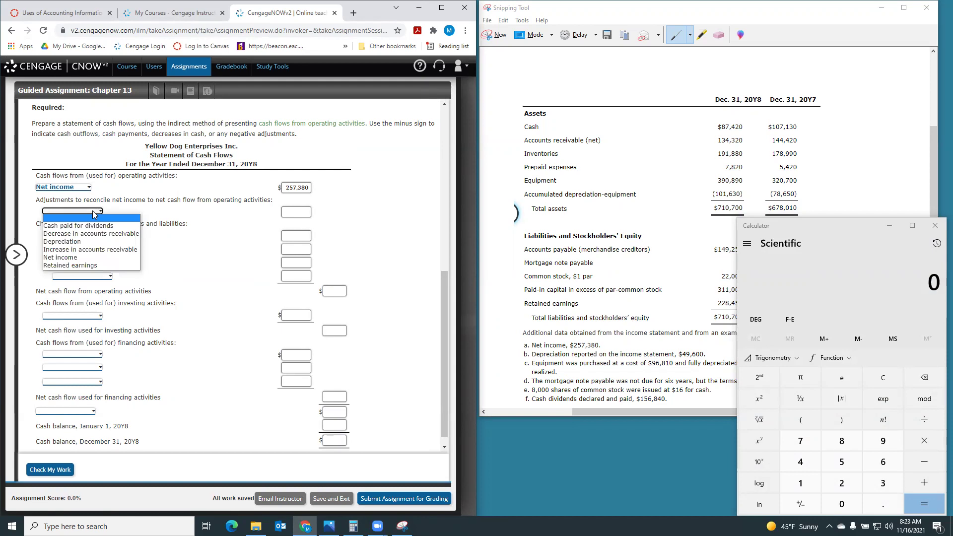
pyautogui.click(85, 242)
pyautogui.click(287, 211)
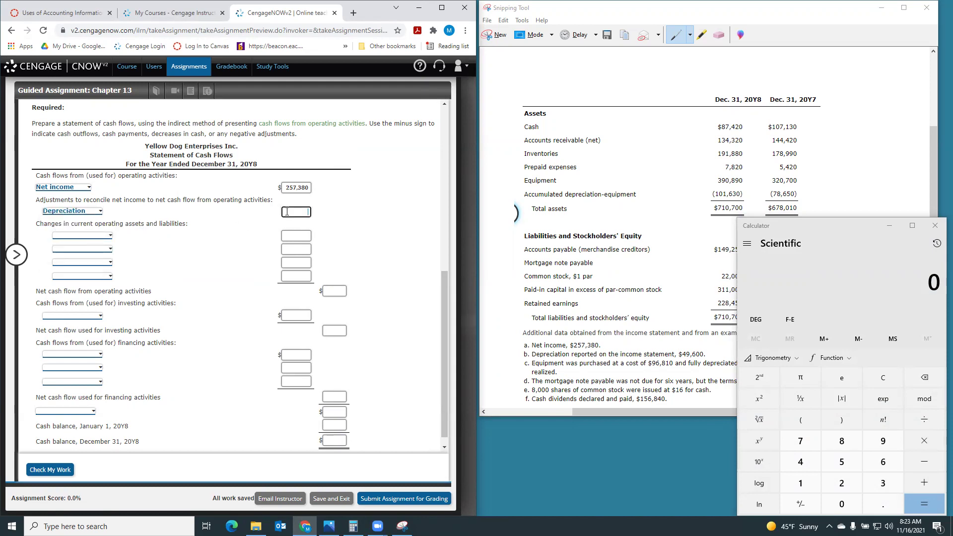
pyautogui.write('49,600')
pyautogui.click(361, 257)
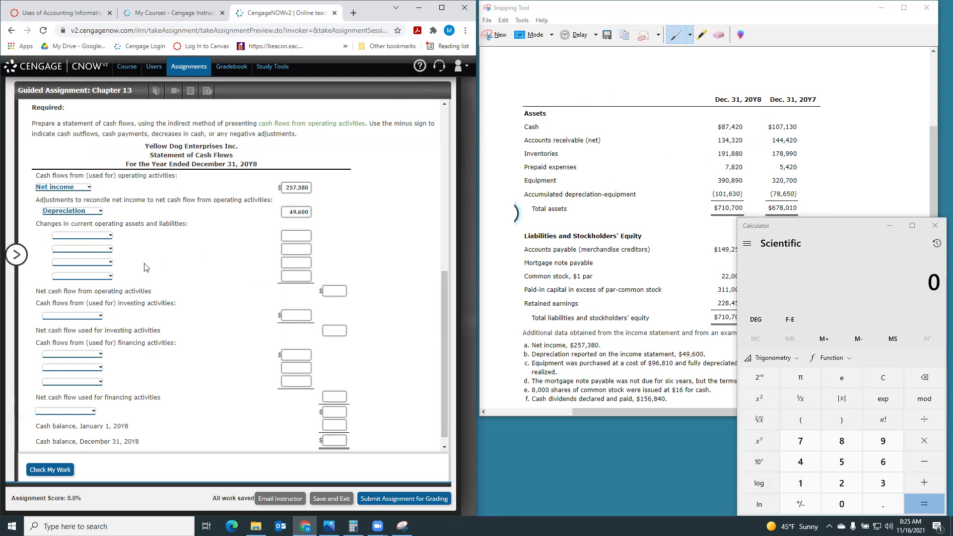
# Choose Decrease in accounts receivable for the first line under changes in current operating assets and liabilities.
pyautogui.click(96, 235)
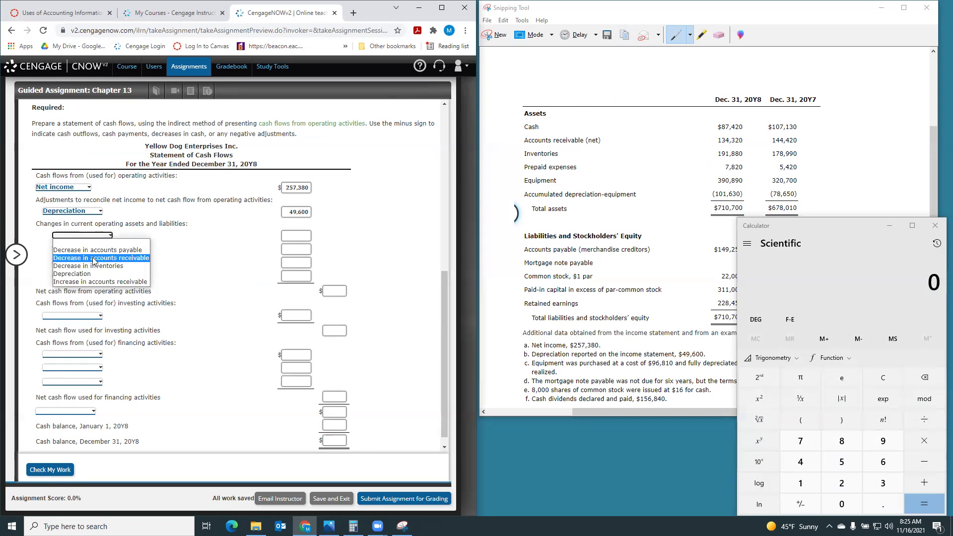
pyautogui.click(97, 258)
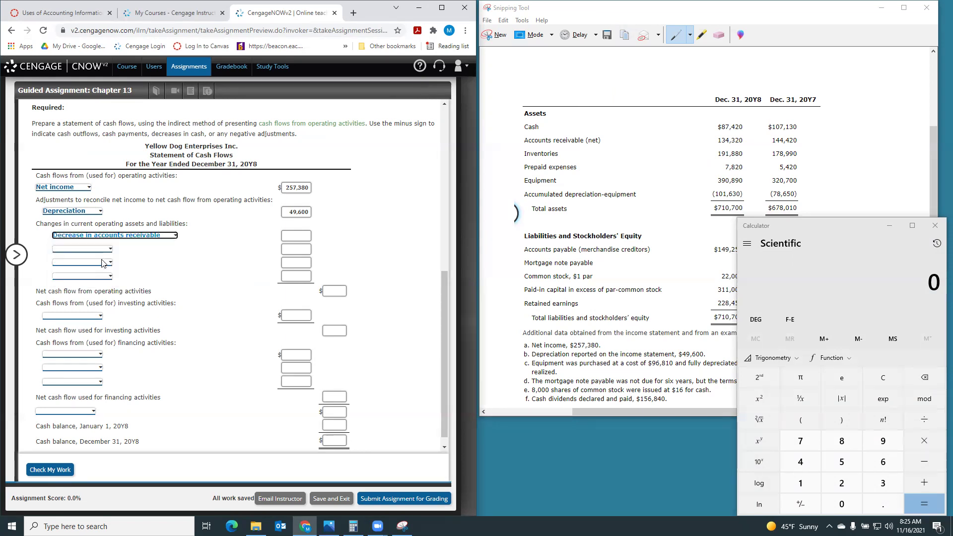
pyautogui.click(852, 240)
pyautogui.write('144420')
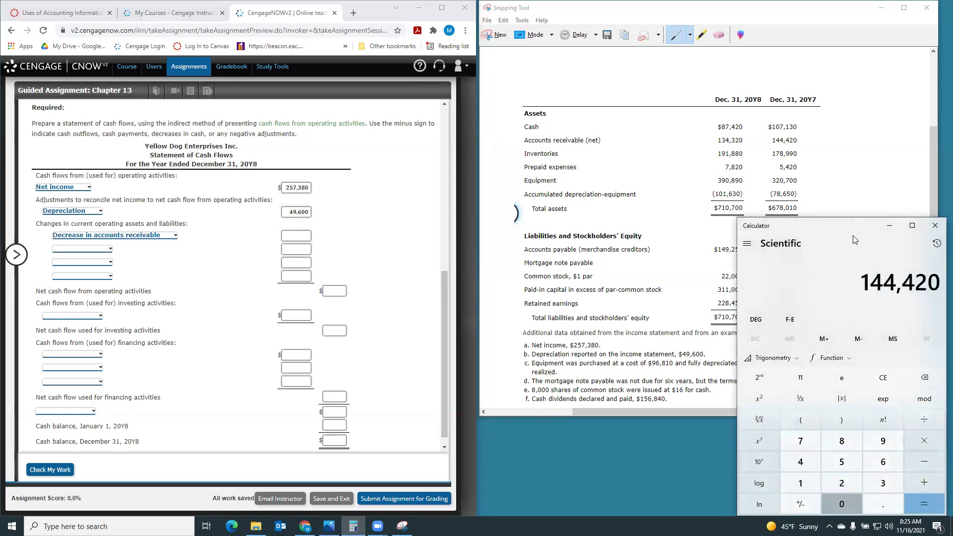
pyautogui.press('-')
pyautogui.write('144420')
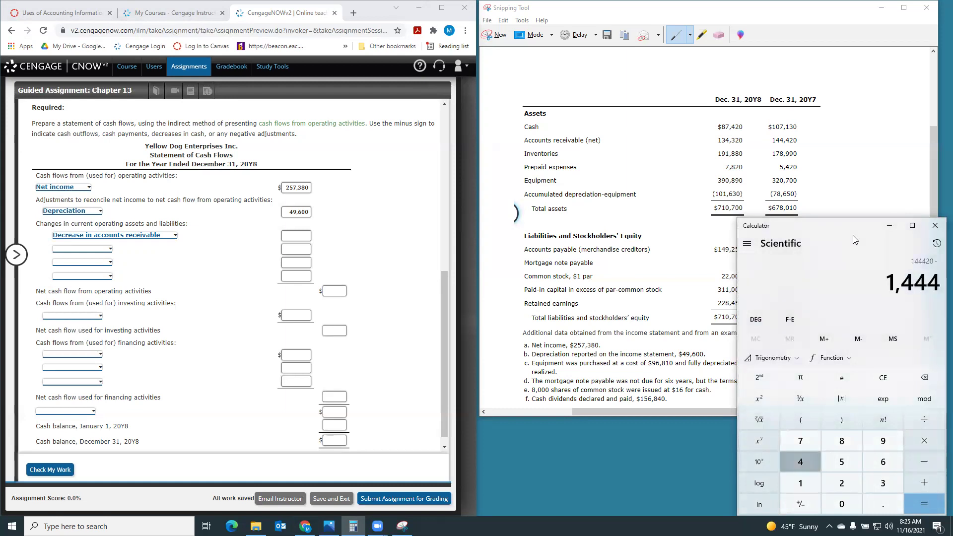
pyautogui.press('Return')
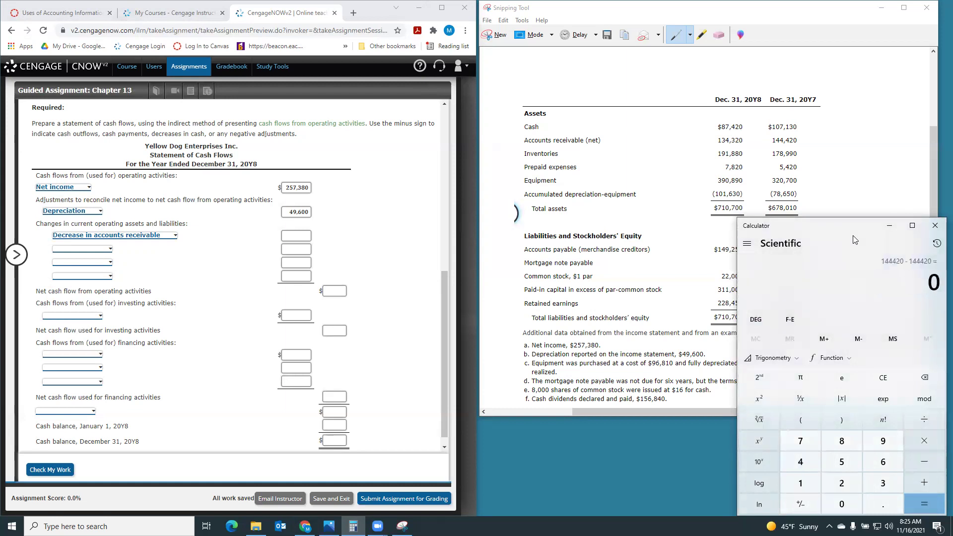
pyautogui.click(882, 380)
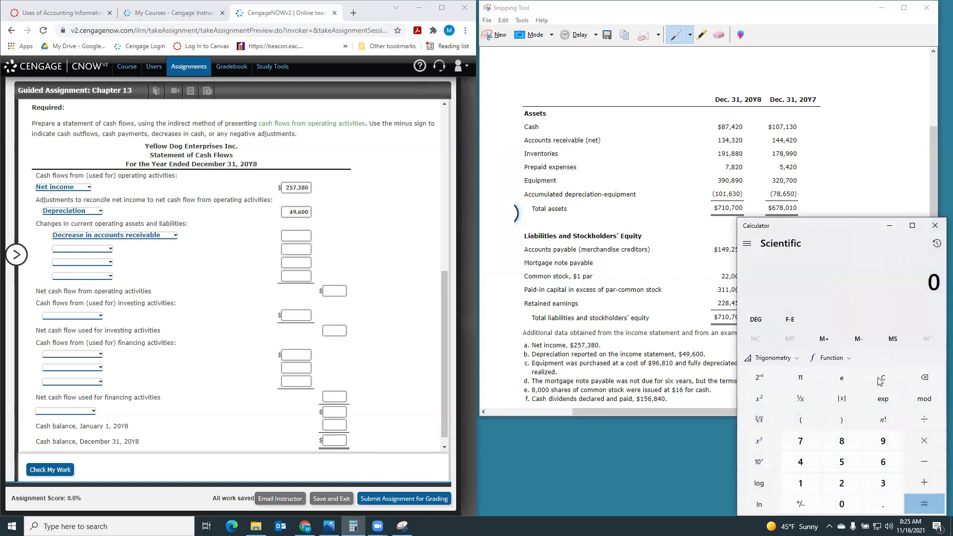
# Calculate 144420 minus 134320 and enter 10100 as the amount for the decrease in accounts receivable.
pyautogui.write('144420 ')
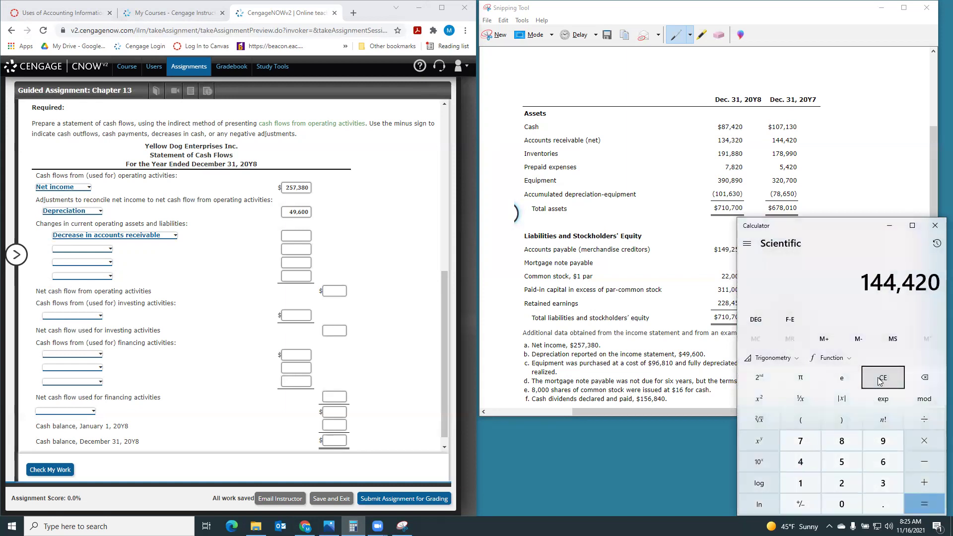
pyautogui.write('- 134')
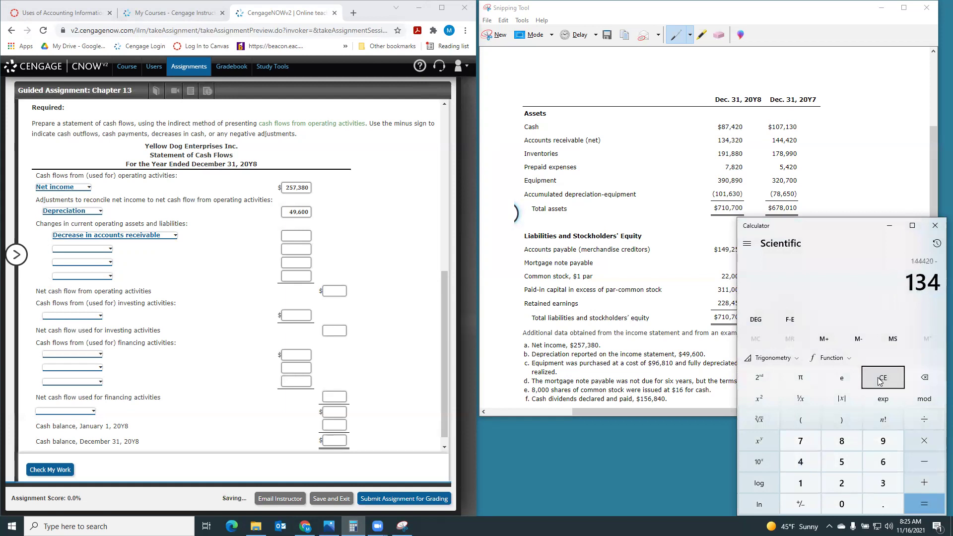
pyautogui.write('320')
pyautogui.press('Return')
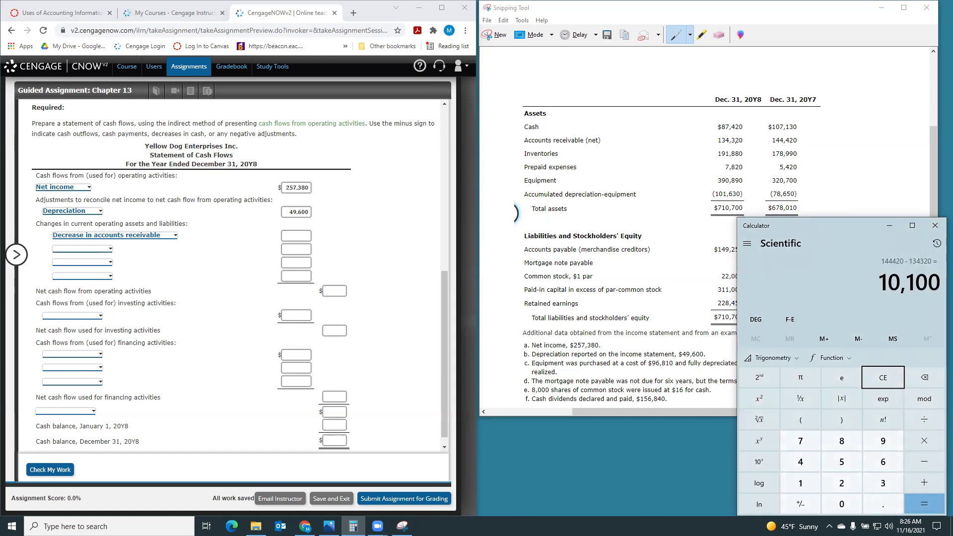
pyautogui.click(836, 287)
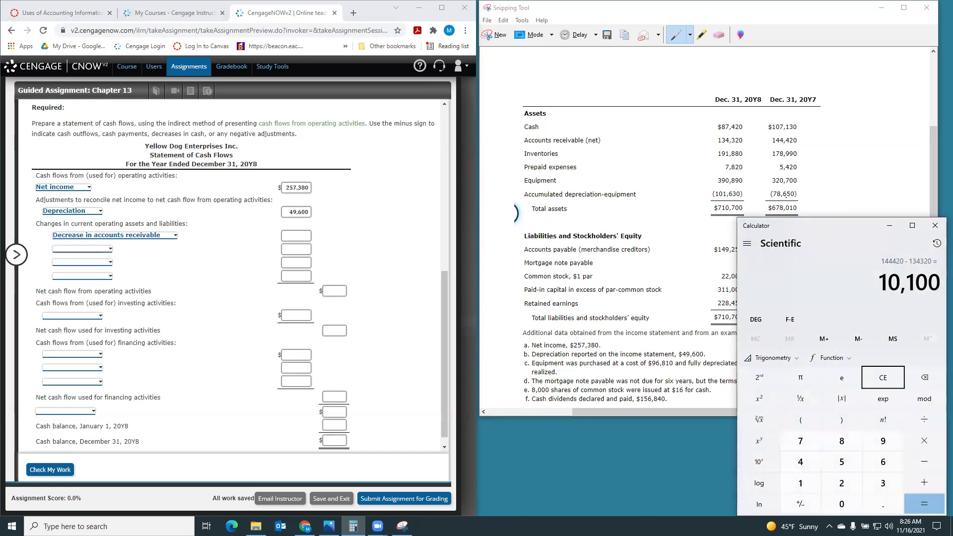
pyautogui.click(297, 236)
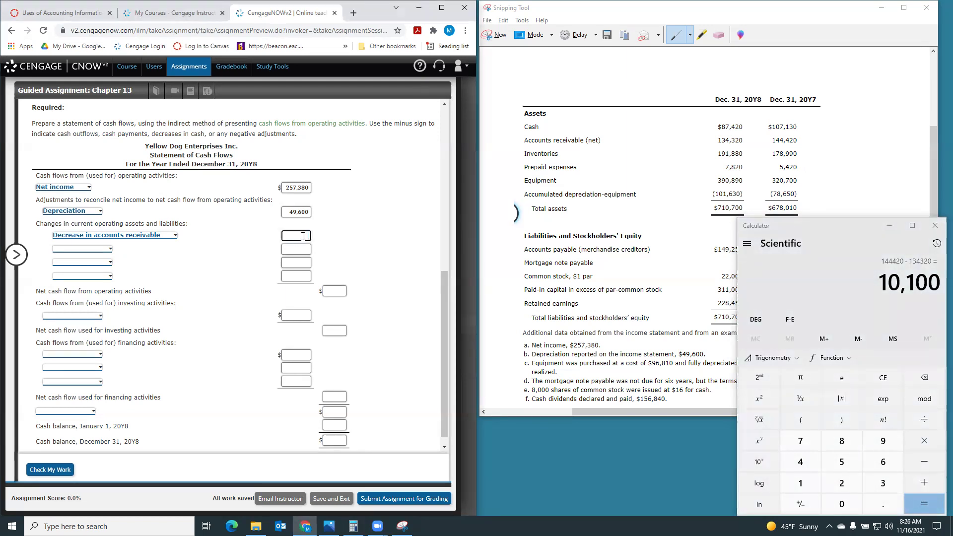
pyautogui.write('10100')
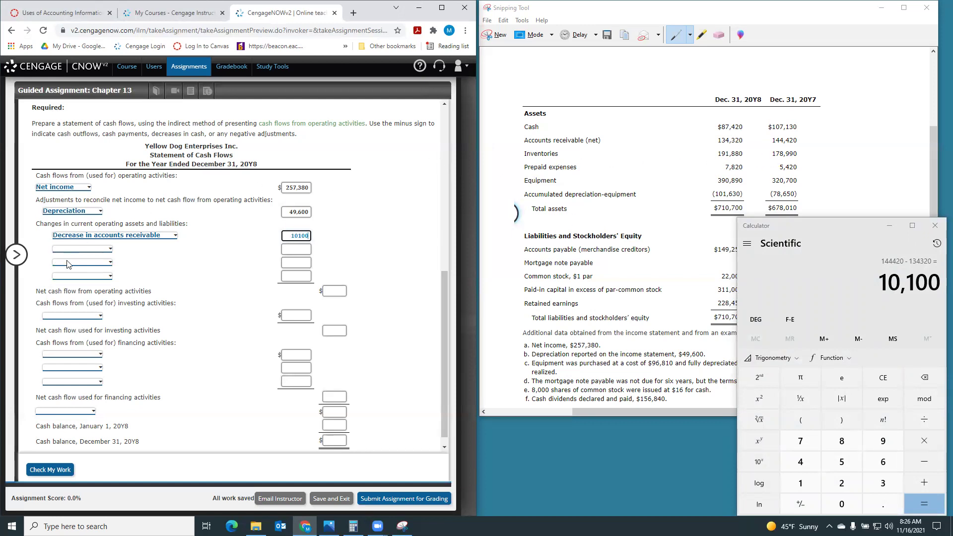
# Choose Increase in inventories for the second operating changes line, calculate 191880 minus 178990, and enter -12890 as its amount.
pyautogui.click(82, 248)
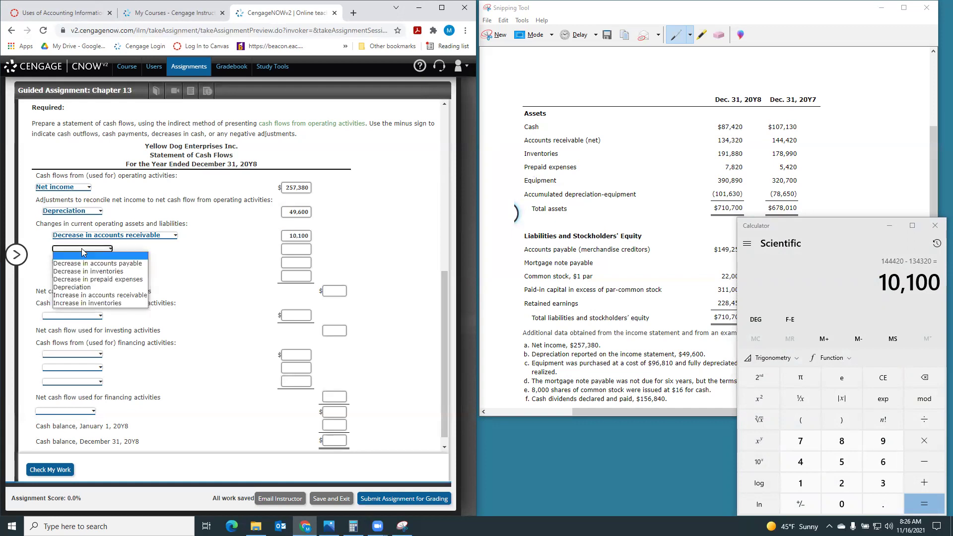
pyautogui.click(88, 303)
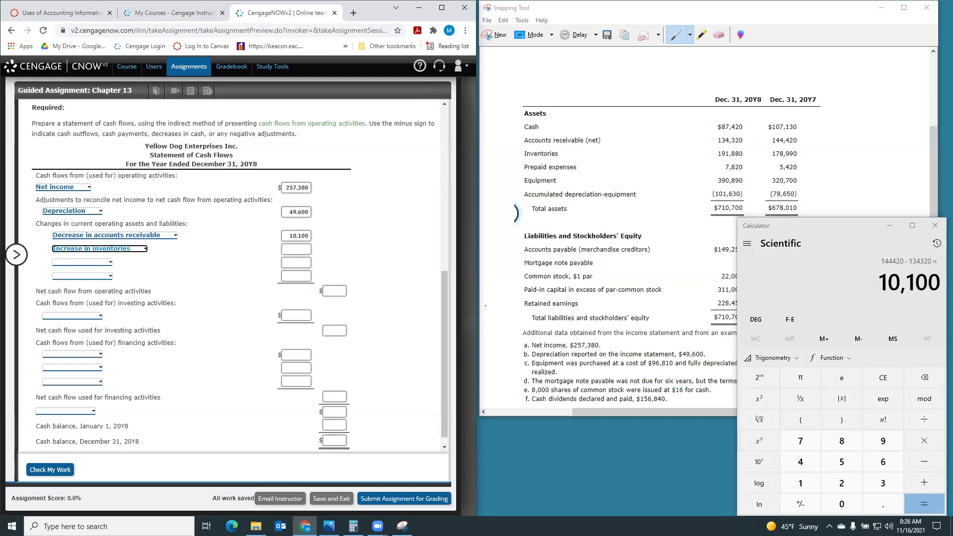
pyautogui.click(829, 232)
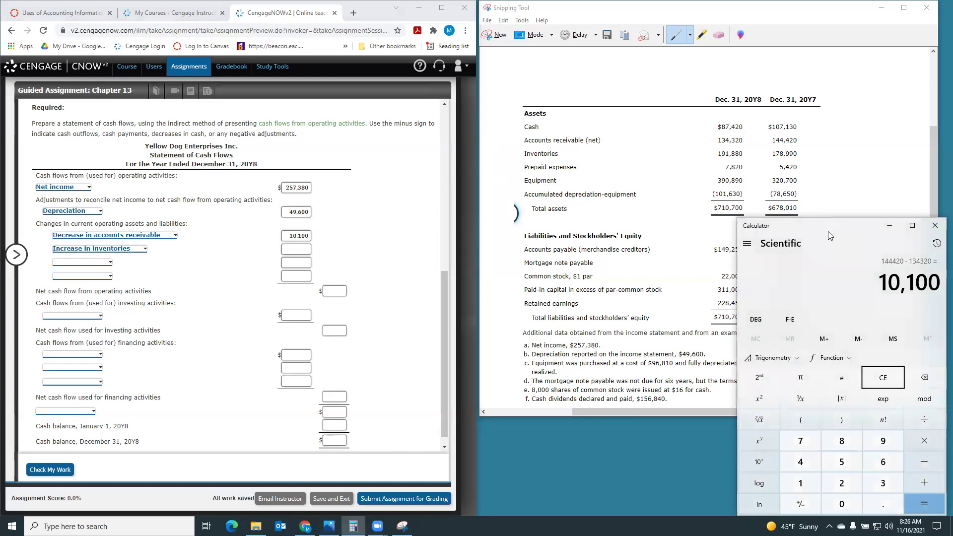
pyautogui.write('191')
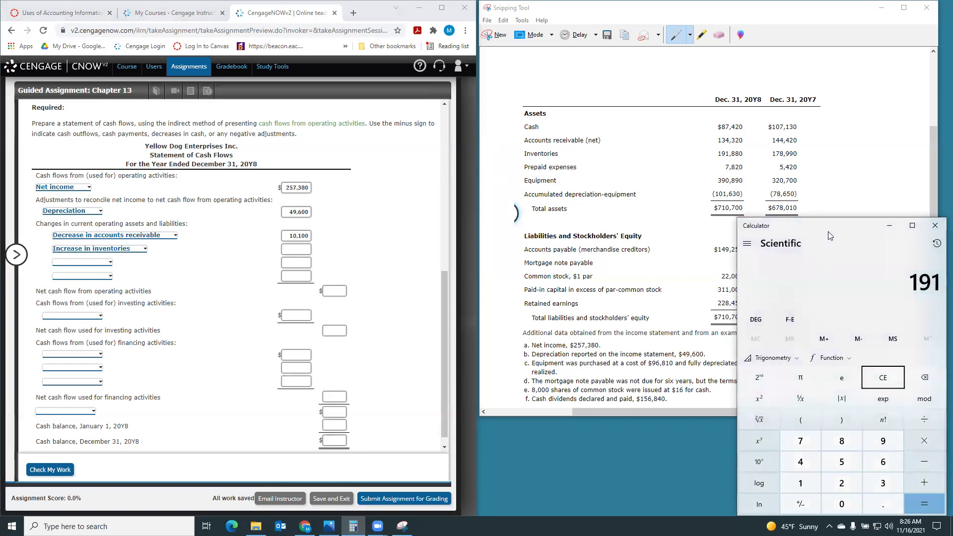
pyautogui.write('880 - ')
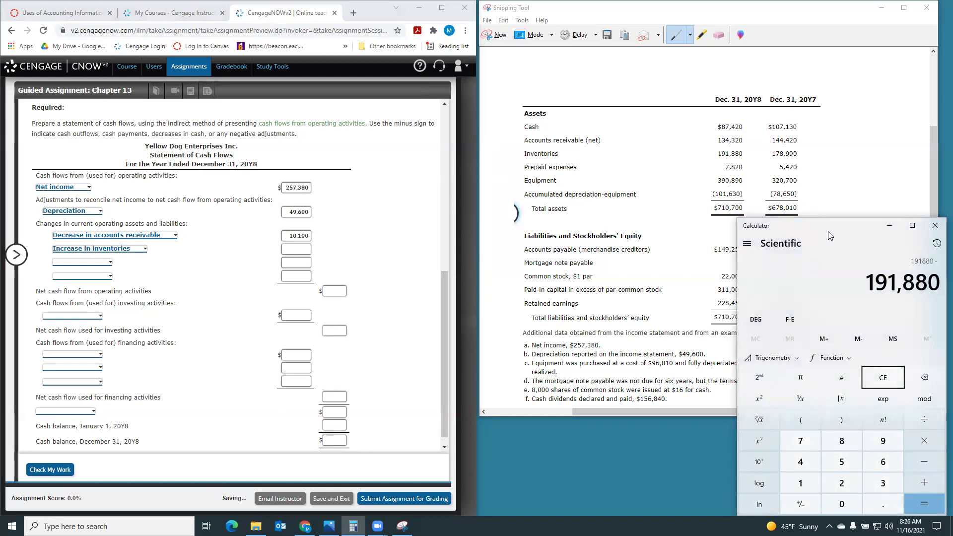
pyautogui.write('178990')
pyautogui.press('Return')
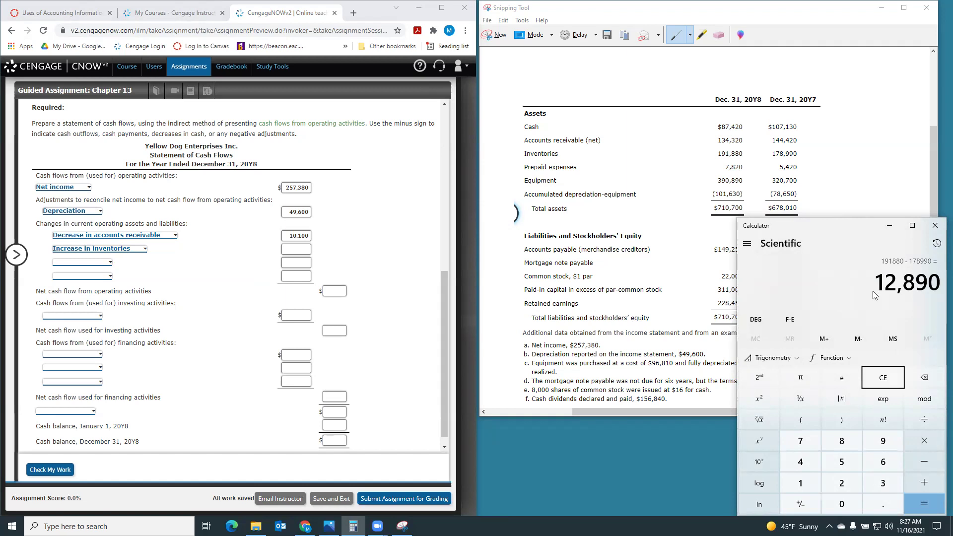
pyautogui.click(239, 240)
pyautogui.click(293, 251)
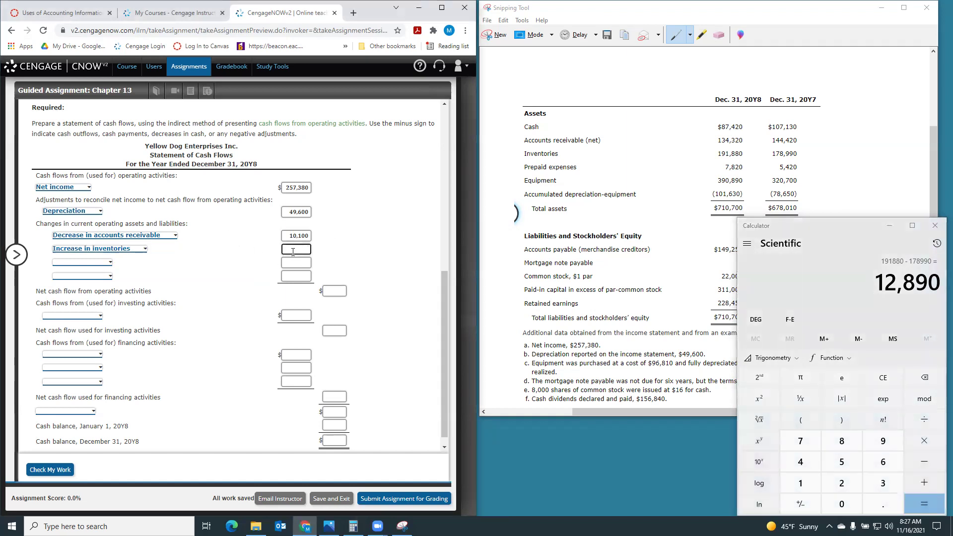
pyautogui.write('-12890')
# Choose Increase in prepaid expenses for the third operating changes line, calculate 7820 minus 5420, and enter -2400 as its amount.
pyautogui.click(98, 263)
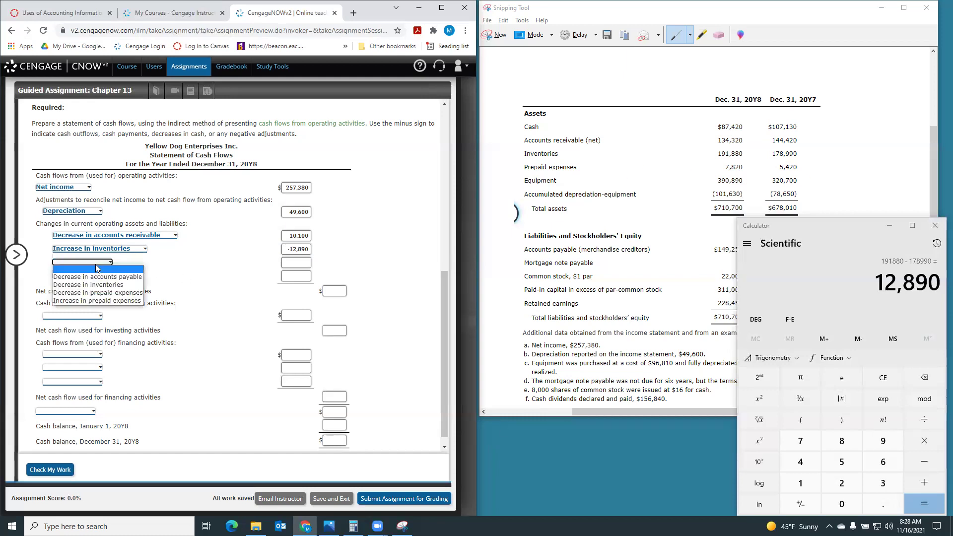
pyautogui.click(94, 300)
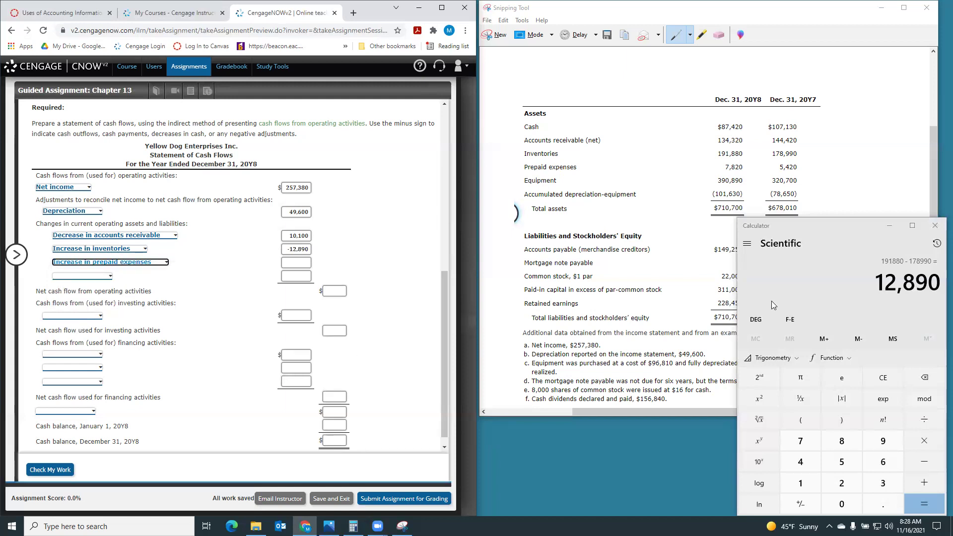
pyautogui.click(812, 232)
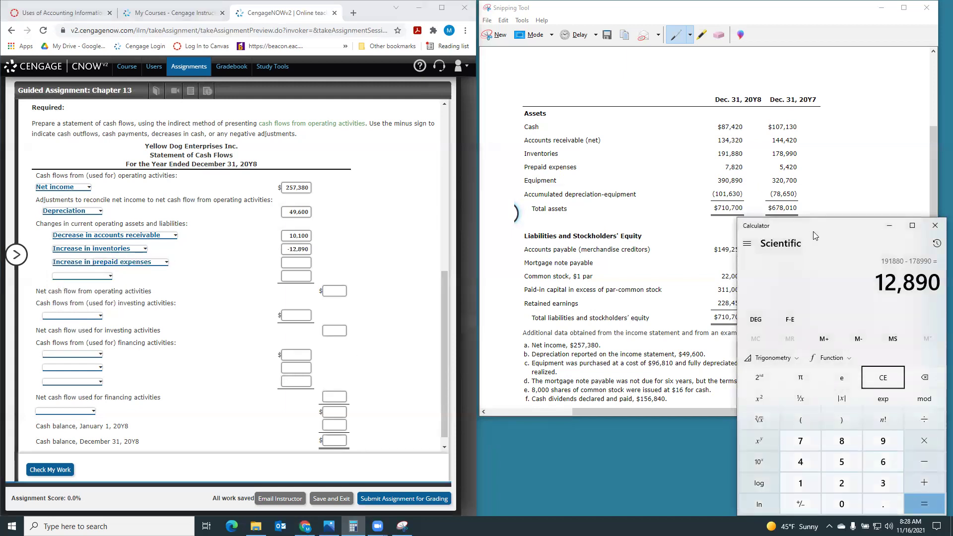
pyautogui.write('7820 - ')
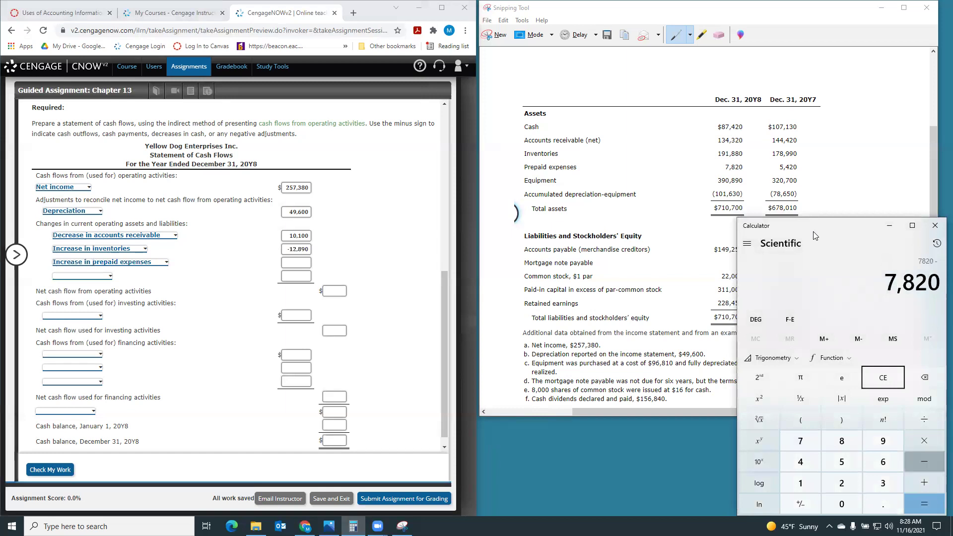
pyautogui.write('5420 =')
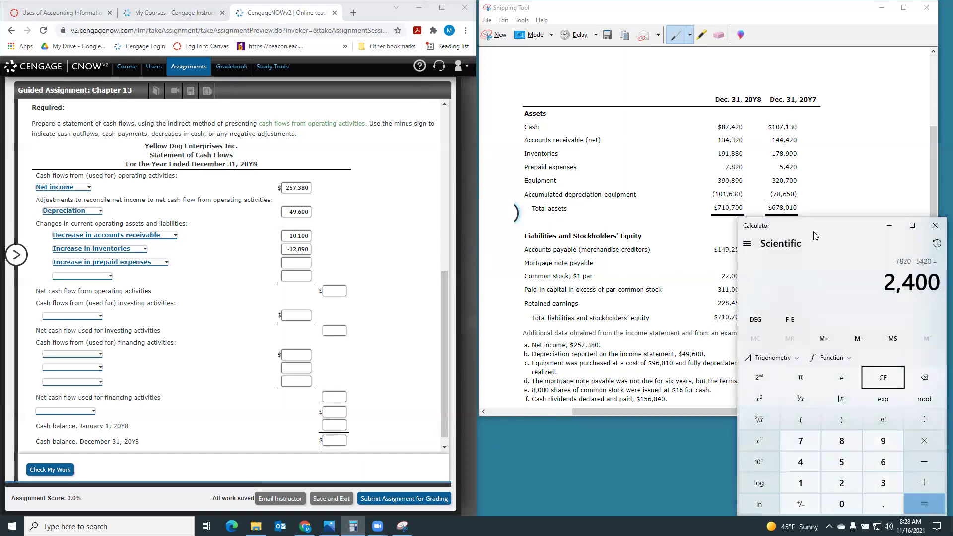
pyautogui.click(288, 263)
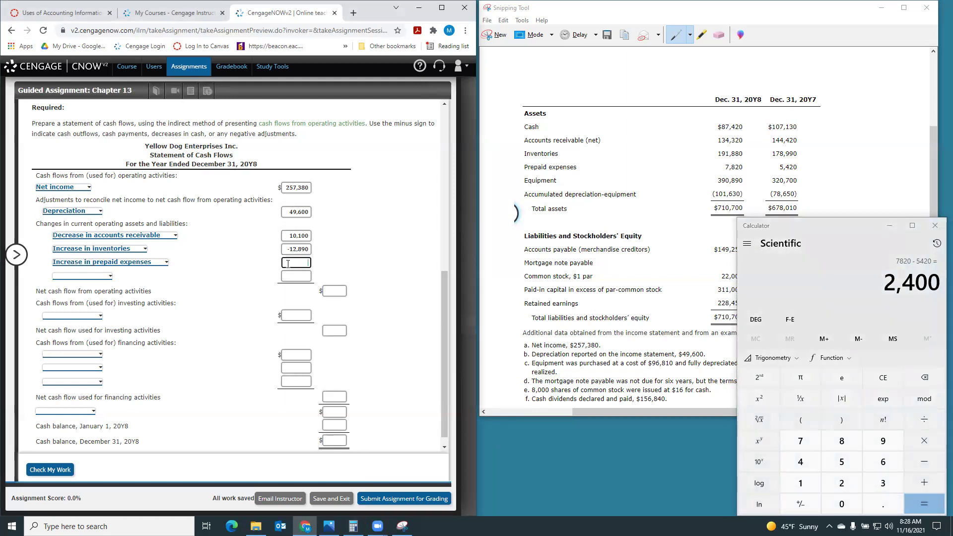
pyautogui.write('-2400')
# Move the calculator clear of the accounts payable balances and choose Increase in accounts payable for the fourth operating changes line.
pyautogui.click(392, 260)
pyautogui.click(837, 227)
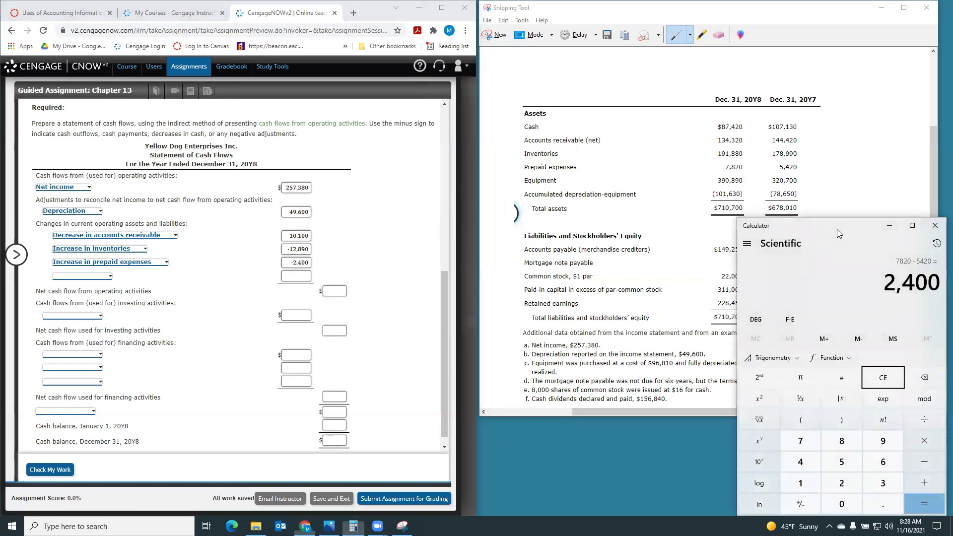
pyautogui.moveTo(837, 230); pyautogui.dragTo(700, 272)
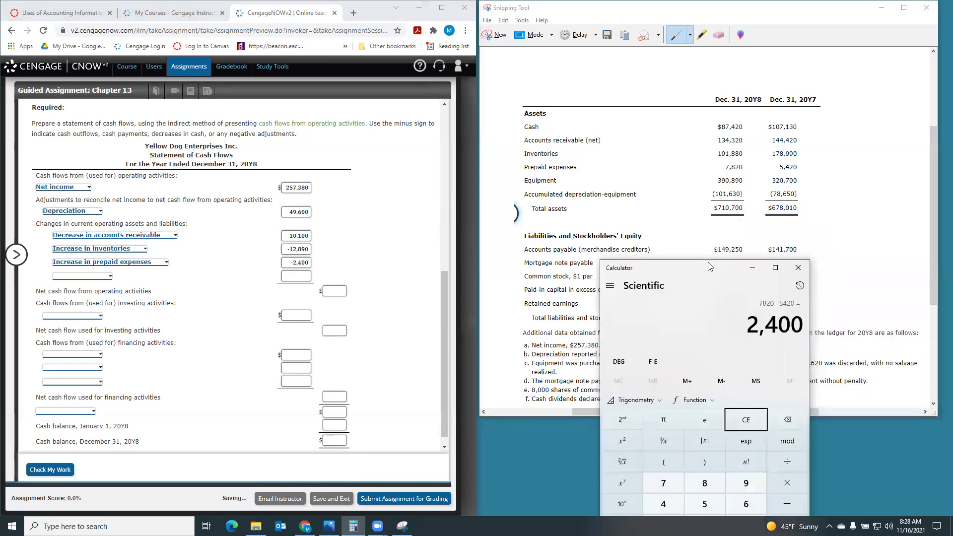
pyautogui.click(94, 277)
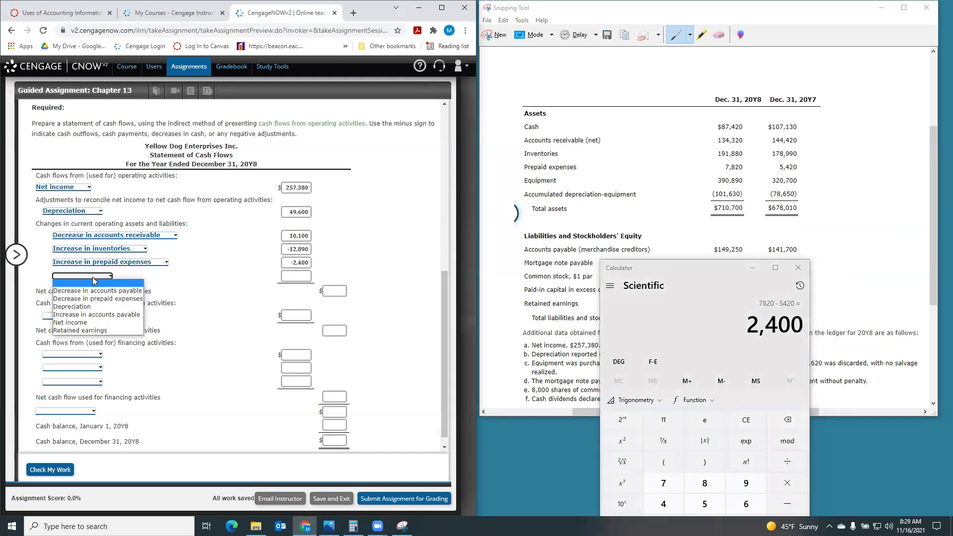
pyautogui.click(97, 314)
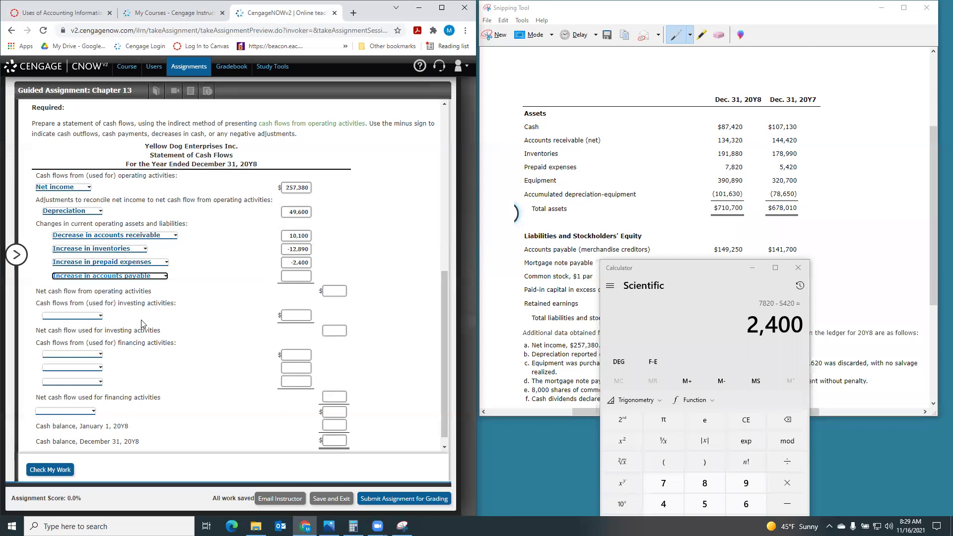
# Calculate 149250 minus 141700 and enter 7550 as the amount for the increase in accounts payable.
pyautogui.click(679, 271)
pyautogui.write('149,250')
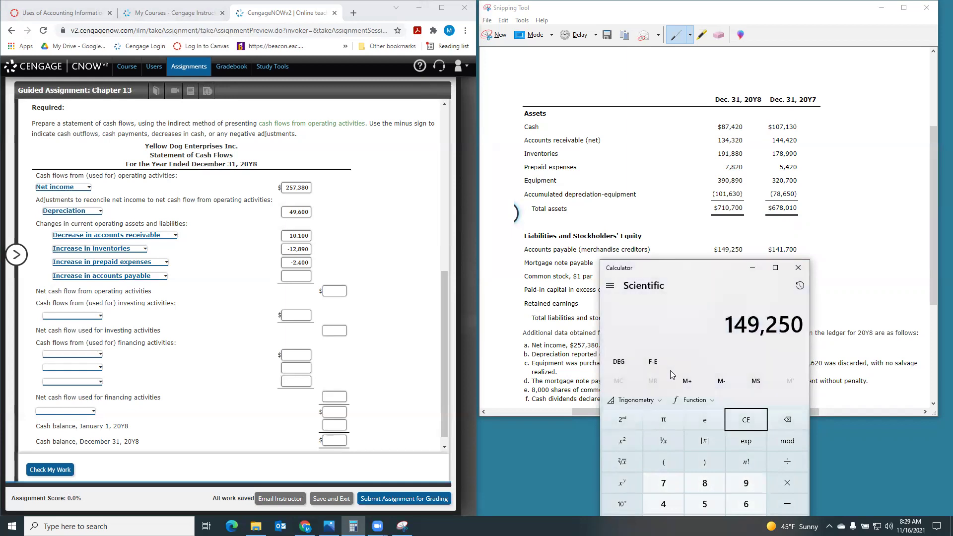
pyautogui.press('-')
pyautogui.write('141700')
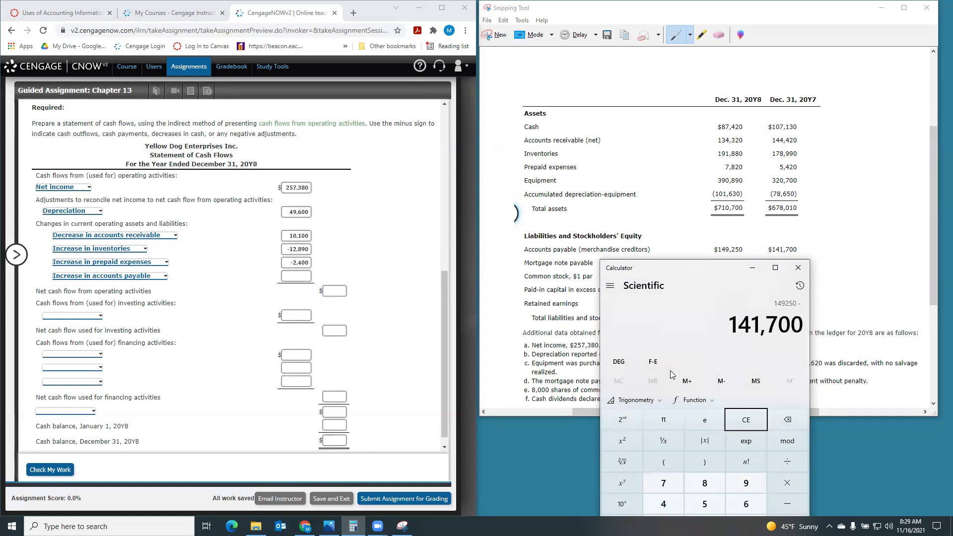
pyautogui.press('Return')
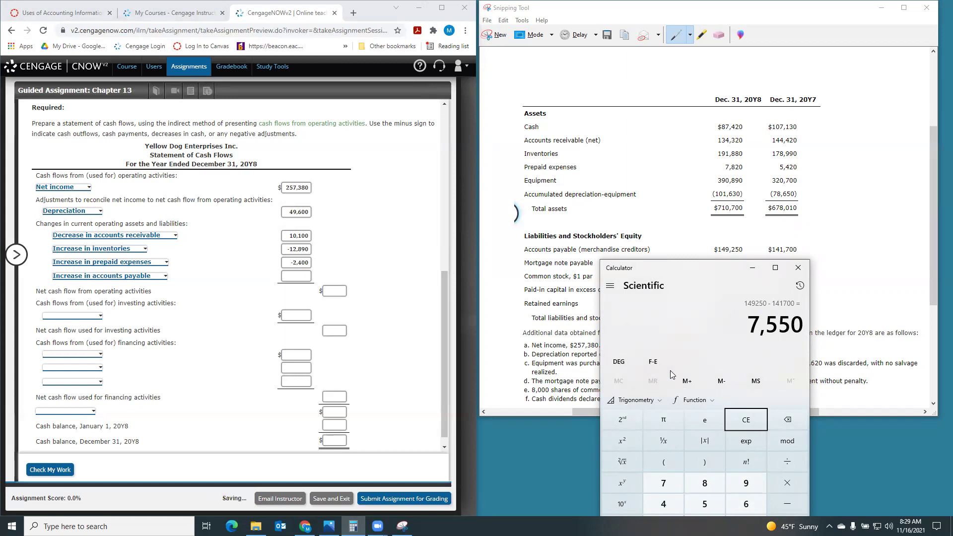
pyautogui.click(289, 378)
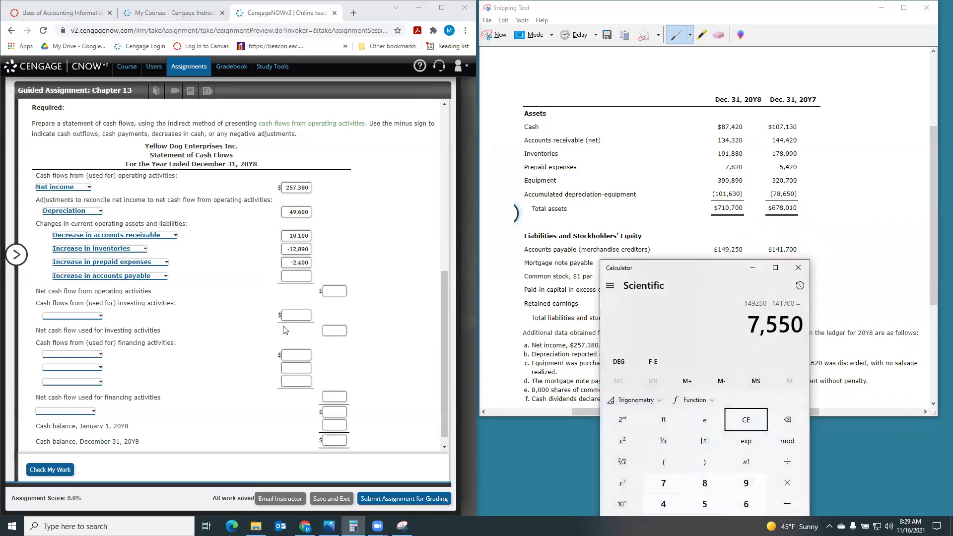
pyautogui.click(287, 274)
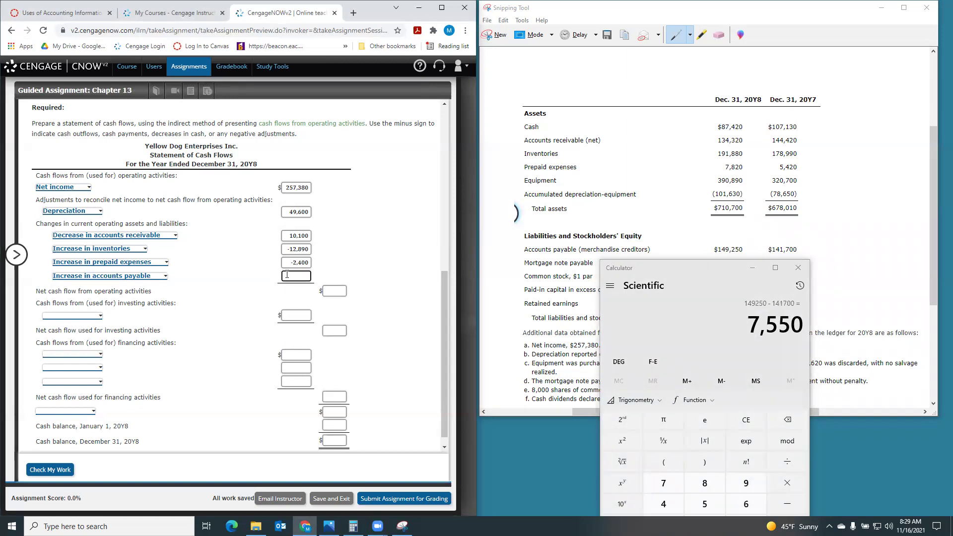
pyautogui.write('7550')
# Start totalling net cash flow from operating activities in the calculator by adding 257380, 49600 and 10100.
pyautogui.click(706, 276)
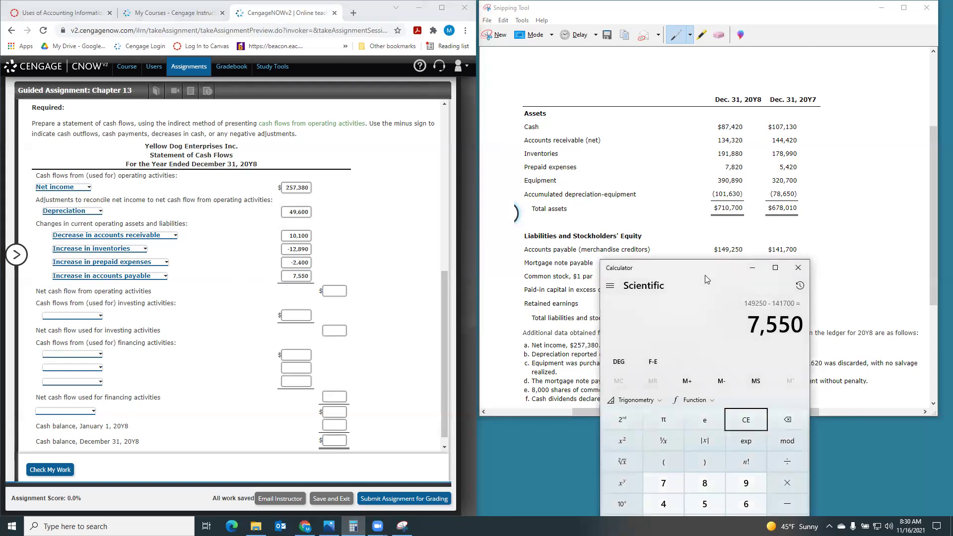
pyautogui.write('257')
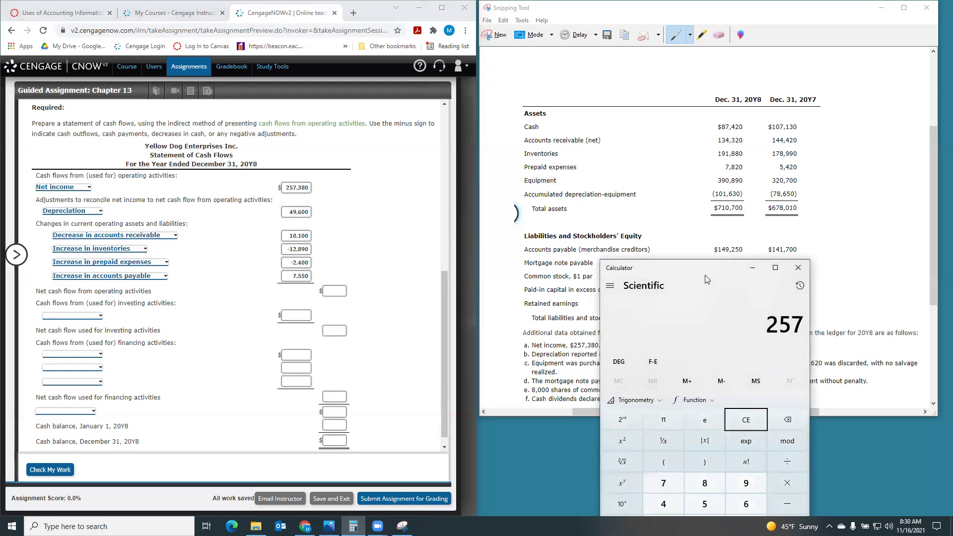
pyautogui.write(',380')
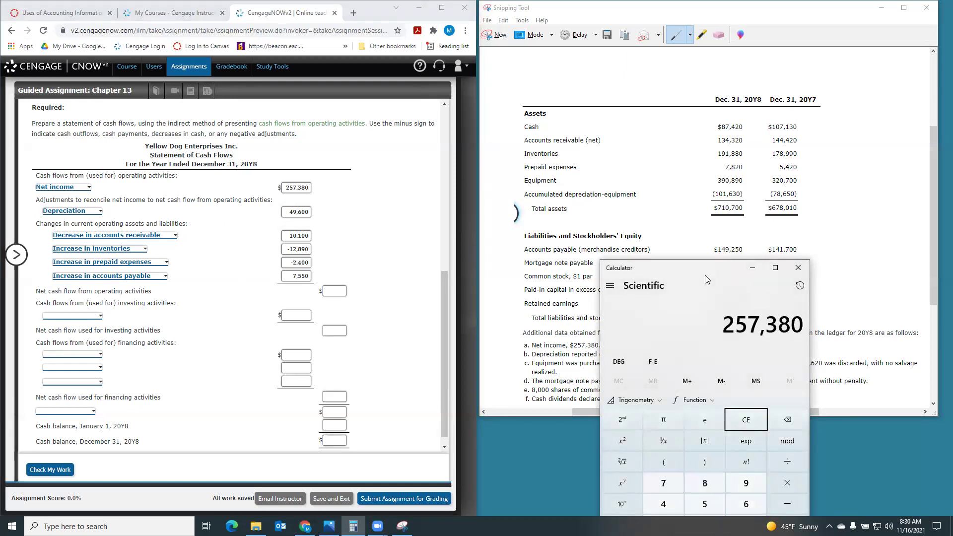
pyautogui.press('+')
pyautogui.write('49,600')
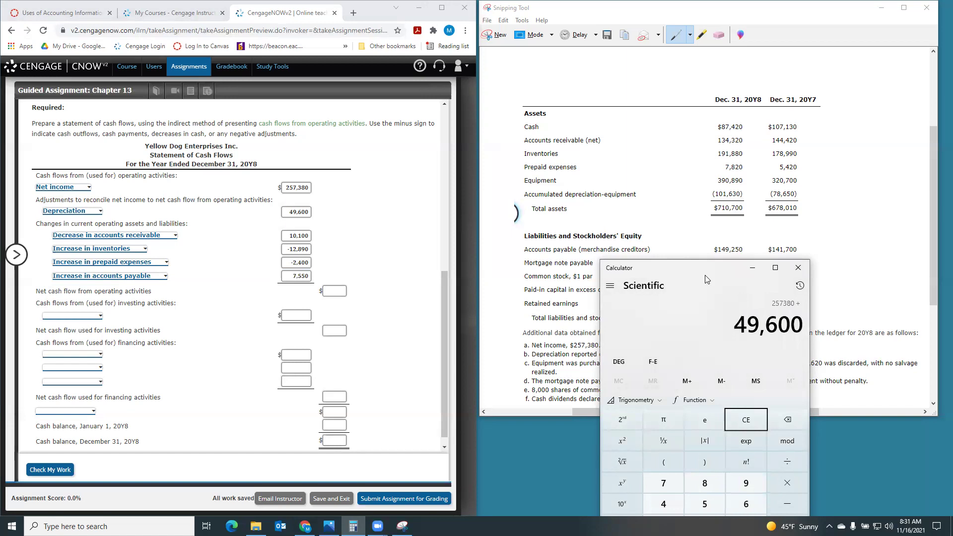
pyautogui.press('+')
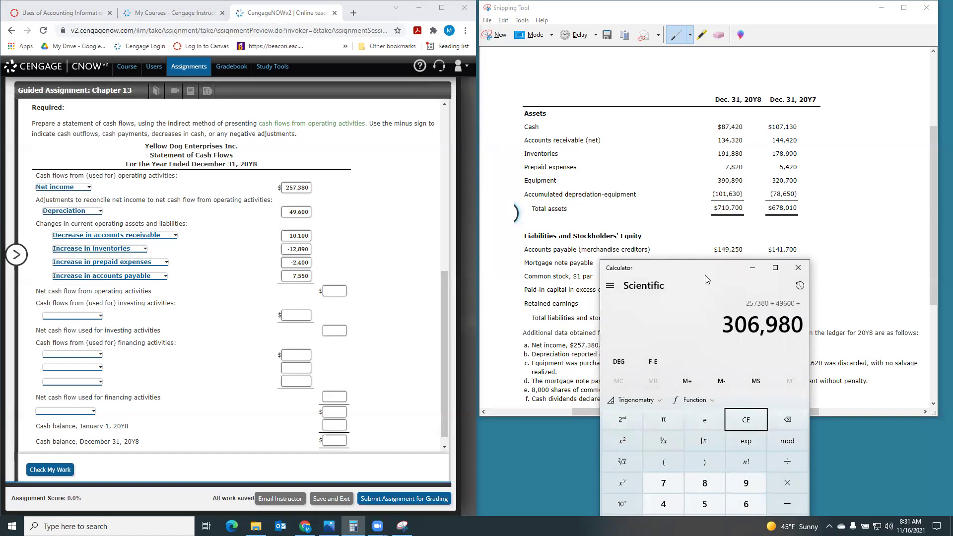
pyautogui.write('10,100')
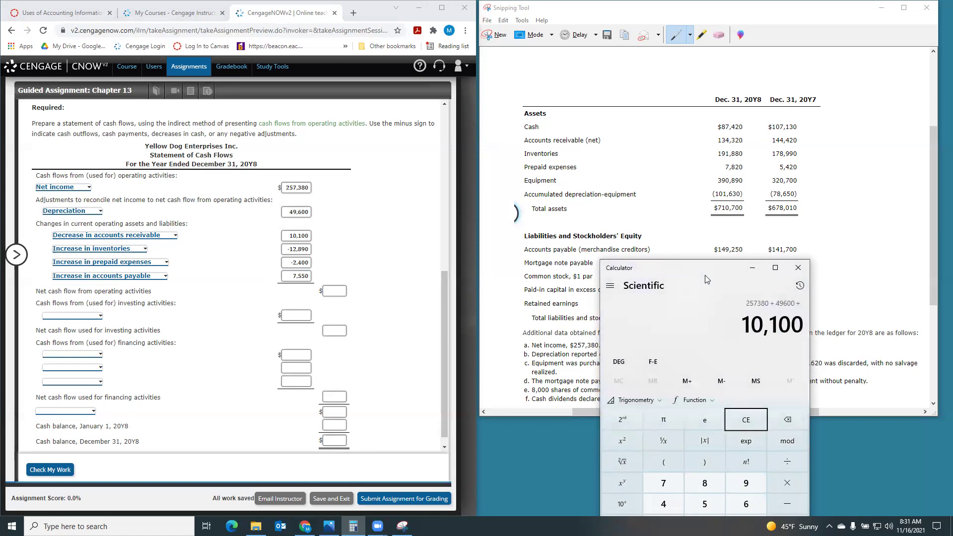
# Finish the operating activities total in the calculator by subtracting 12890 and 2400 and adding 7550.
pyautogui.press('-')
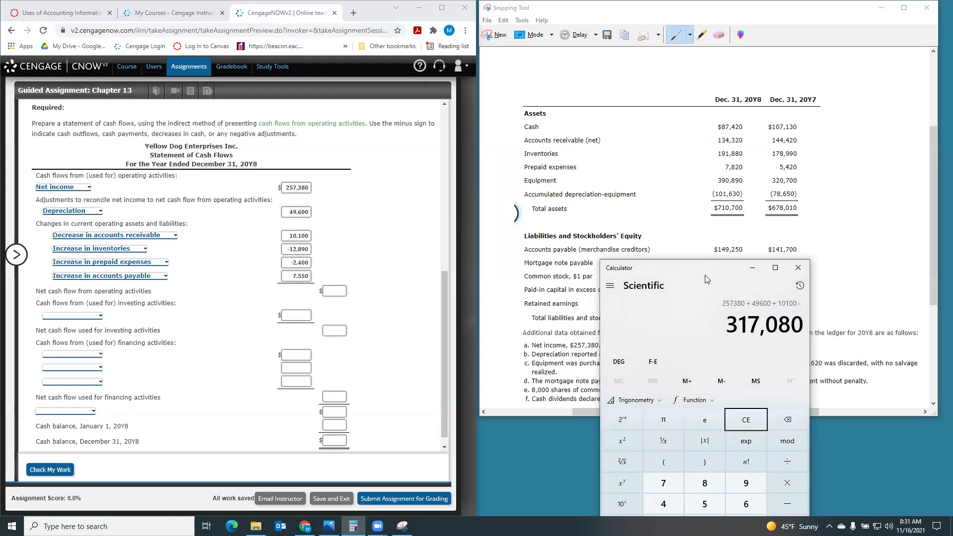
pyautogui.write('12890')
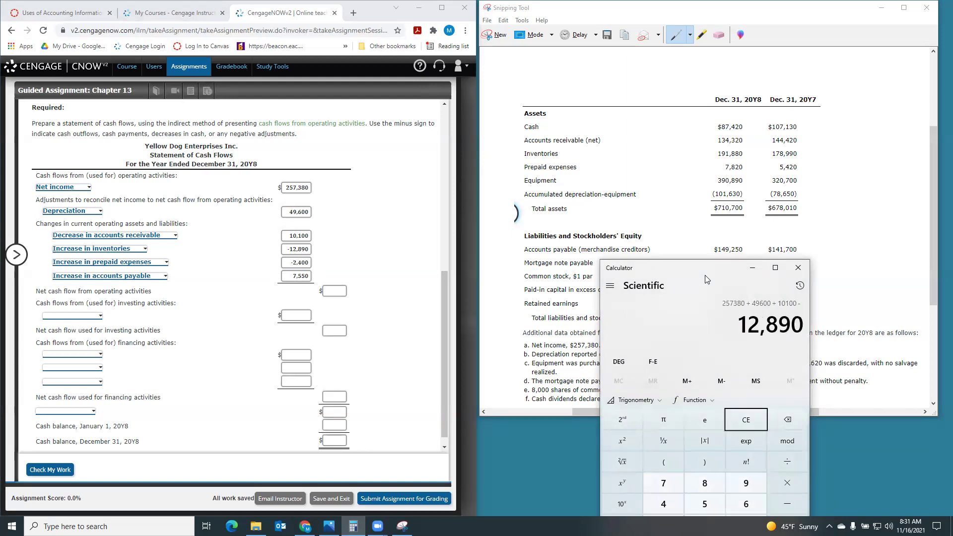
pyautogui.press('-')
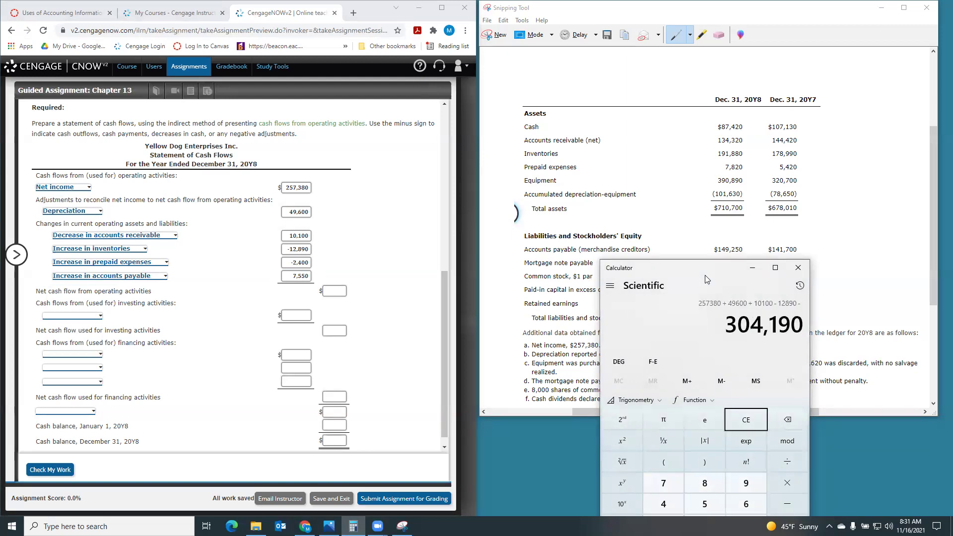
pyautogui.write('00')
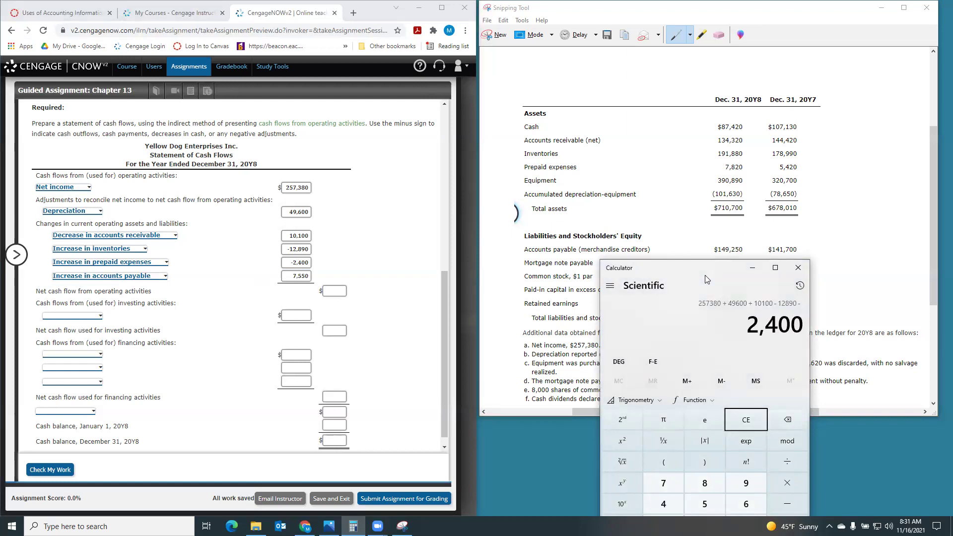
pyautogui.press('+')
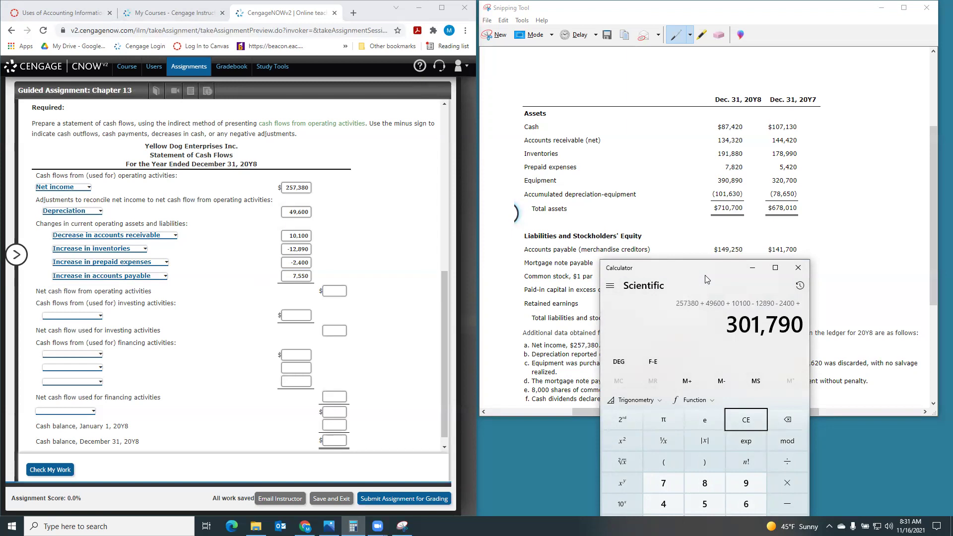
pyautogui.write('75,5')
pyautogui.write('50')
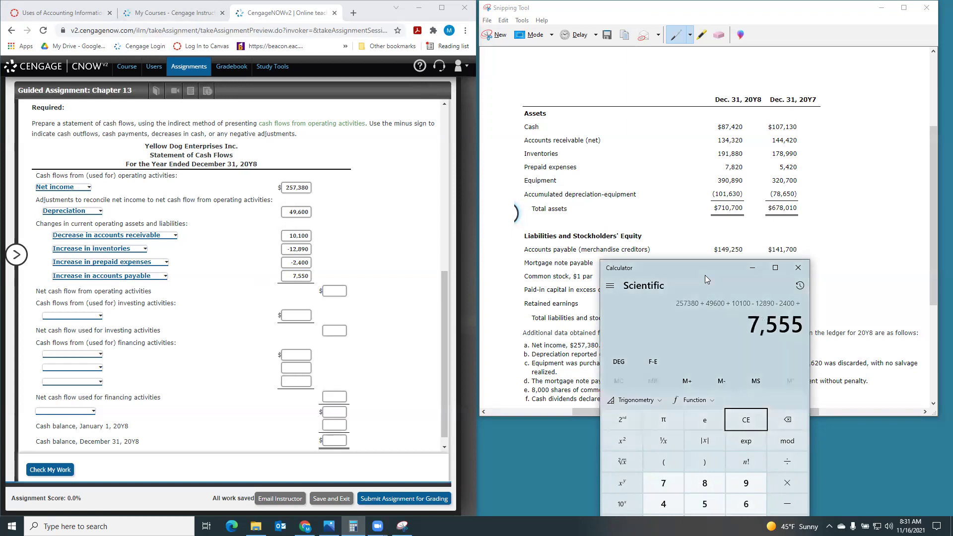
pyautogui.press('BackSpace')
pyautogui.press('BackSpace')
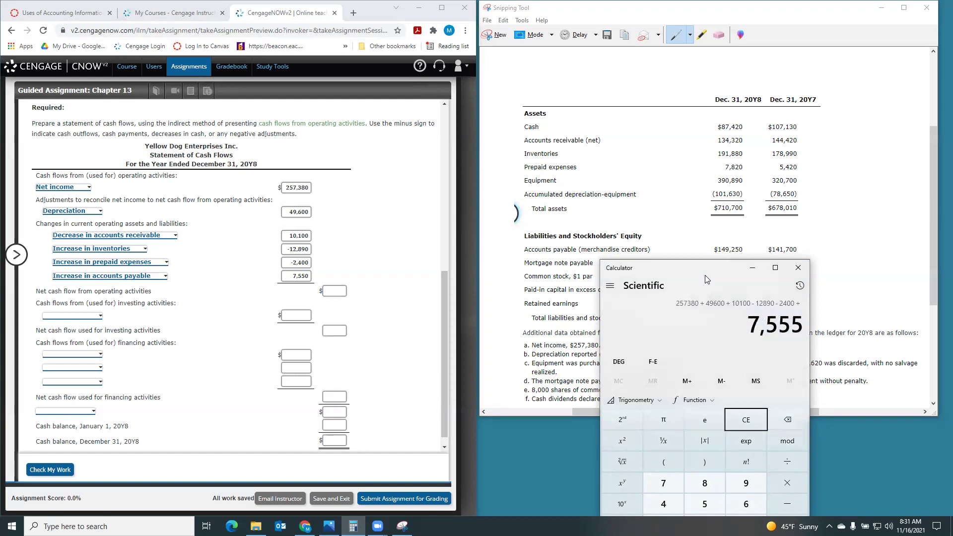
pyautogui.write('0')
pyautogui.press('Return')
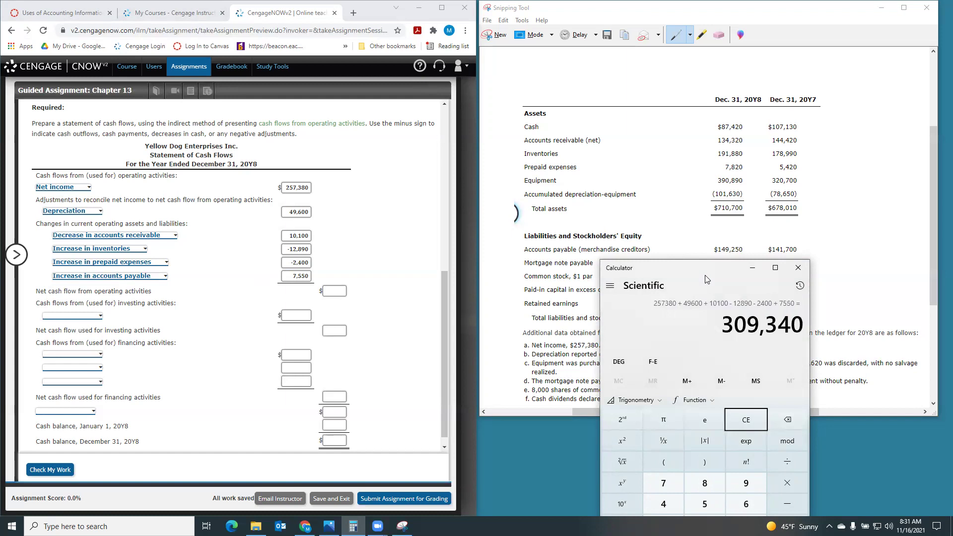
# Enter 309340 as net cash flow from operating activities and check the work completed so far.
pyautogui.click(329, 292)
pyautogui.write('309340')
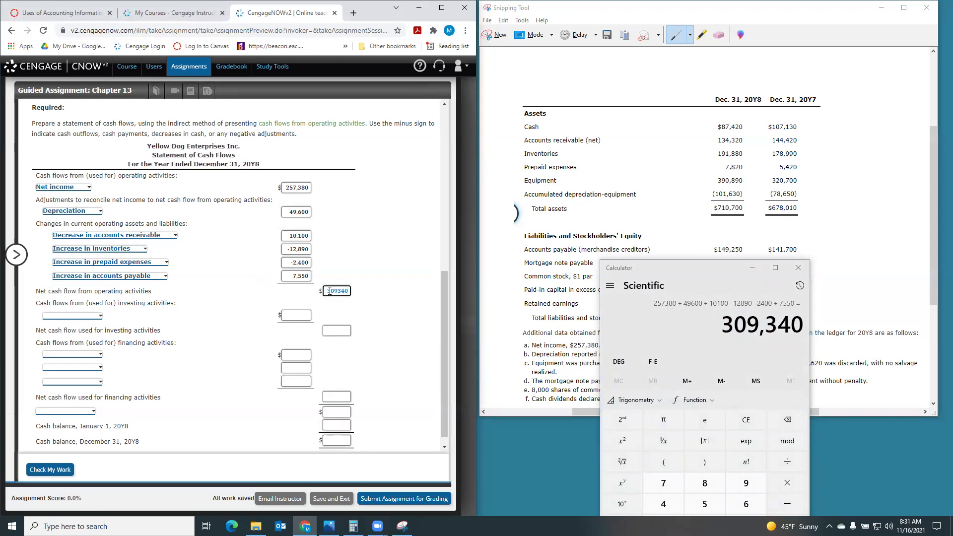
pyautogui.click(383, 289)
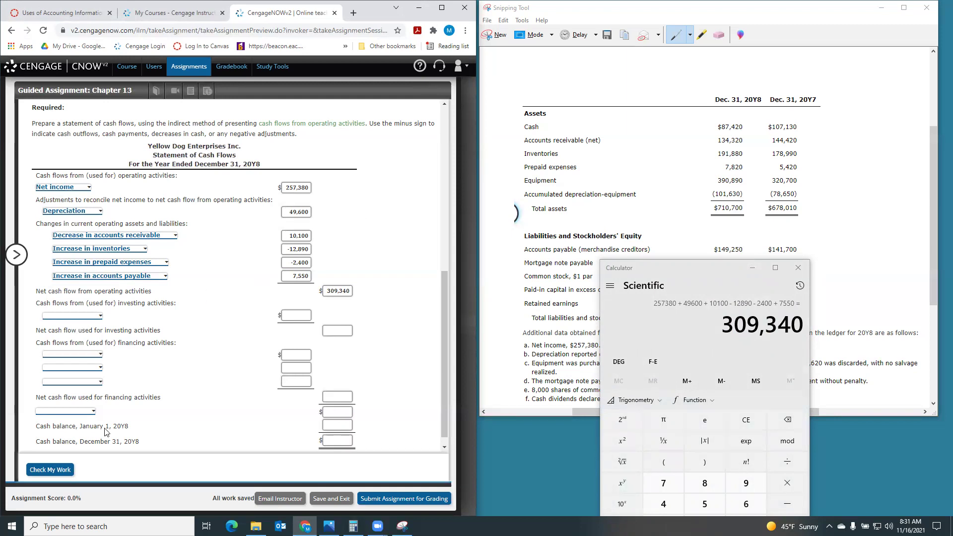
pyautogui.click(48, 469)
pyautogui.scroll(3, 232, 358)
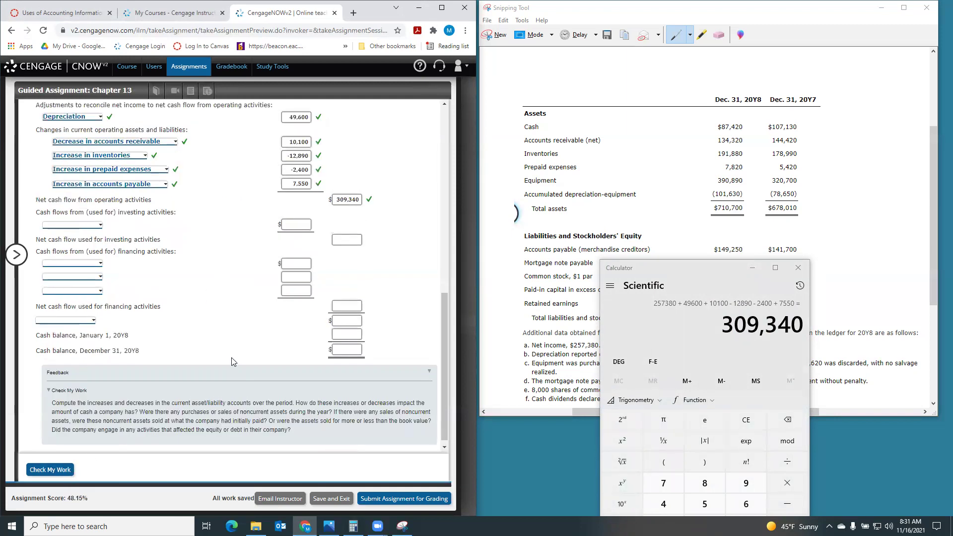
pyautogui.scroll(-2, 234, 362)
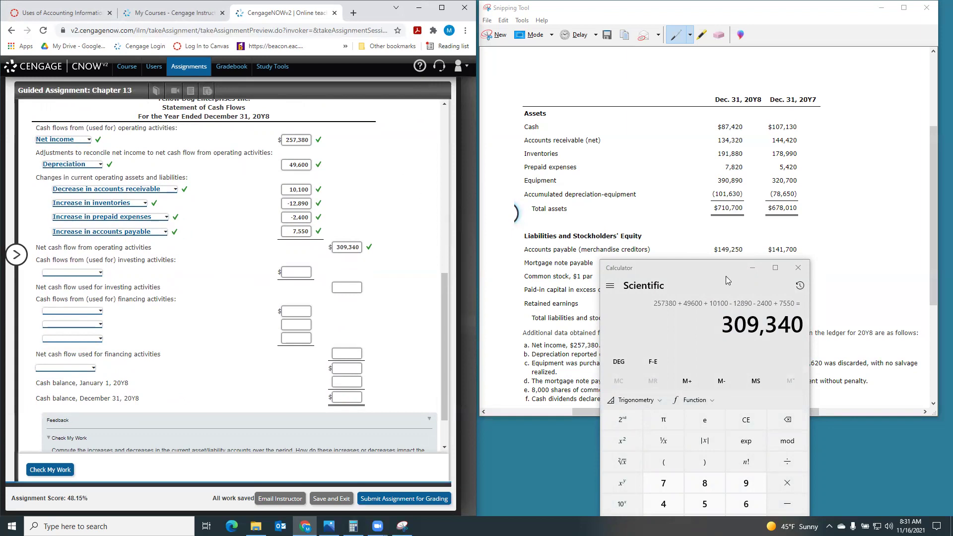
# Choose Cash paid for equipment for the investing line and enter -96810 as both its amount and the net cash flow used for investing activities.
pyautogui.moveTo(716, 290); pyautogui.dragTo(818, 452)
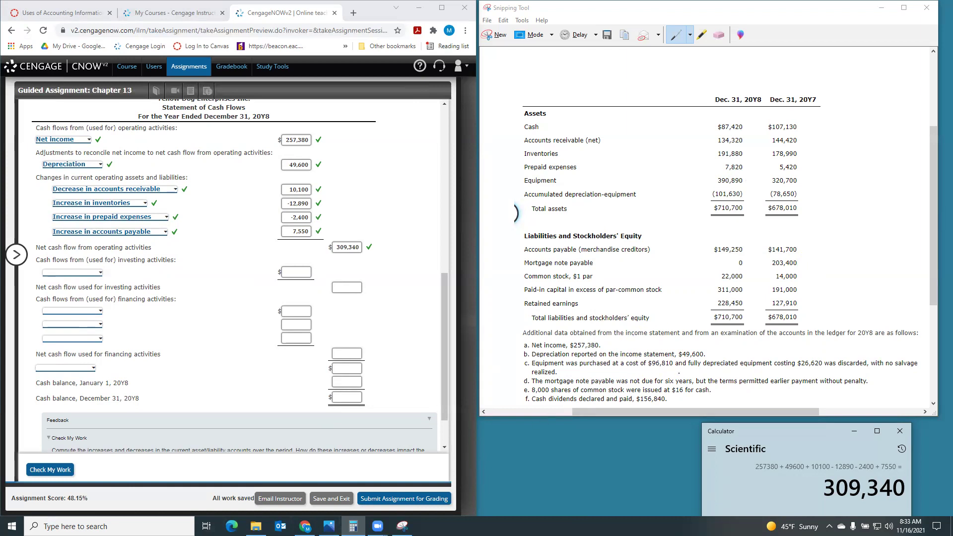
pyautogui.click(80, 274)
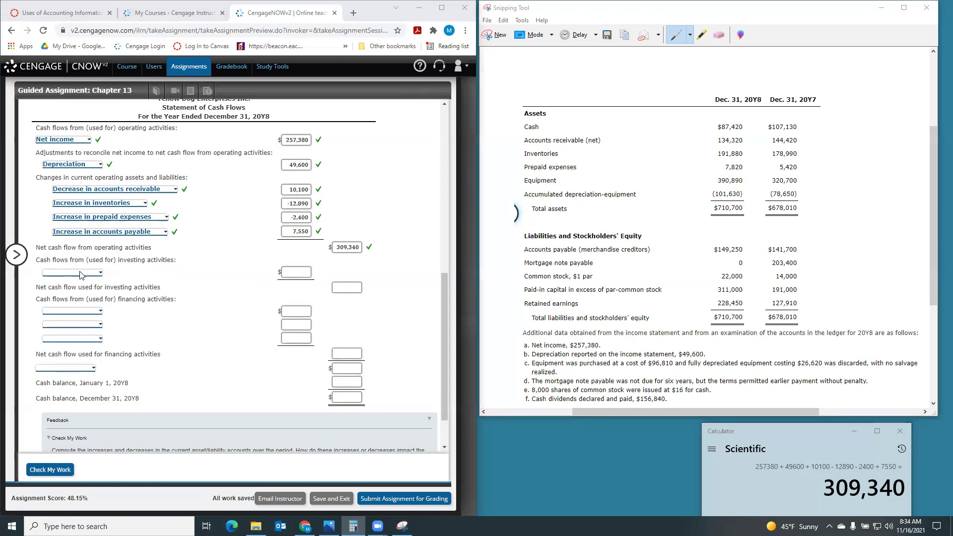
pyautogui.click(81, 274)
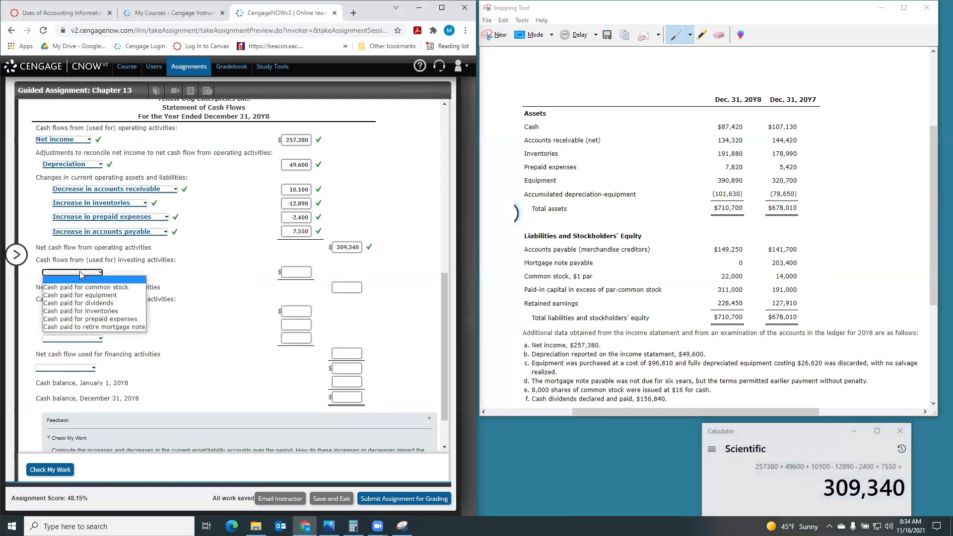
pyautogui.click(82, 296)
pyautogui.click(300, 272)
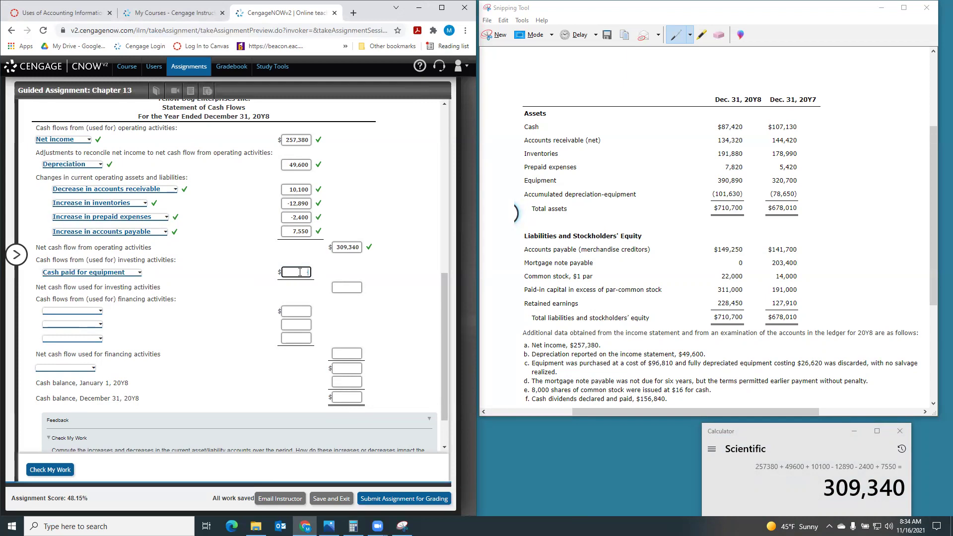
pyautogui.write('-96810')
pyautogui.click(257, 299)
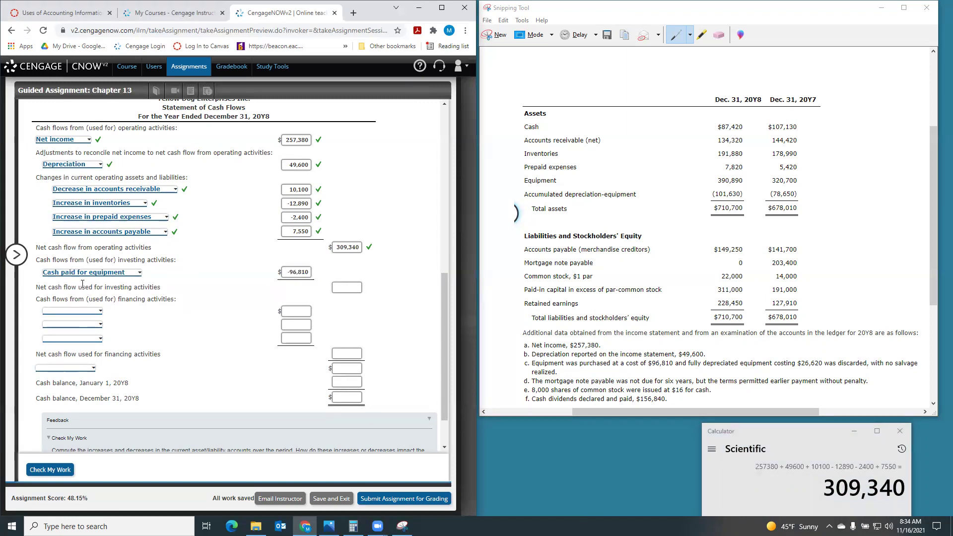
pyautogui.click(352, 289)
pyautogui.write('-96810')
# Bring the calculator back into full view and multiply 8000 shares by the $16 issue price.
pyautogui.hotkey('alt', 'Tab')
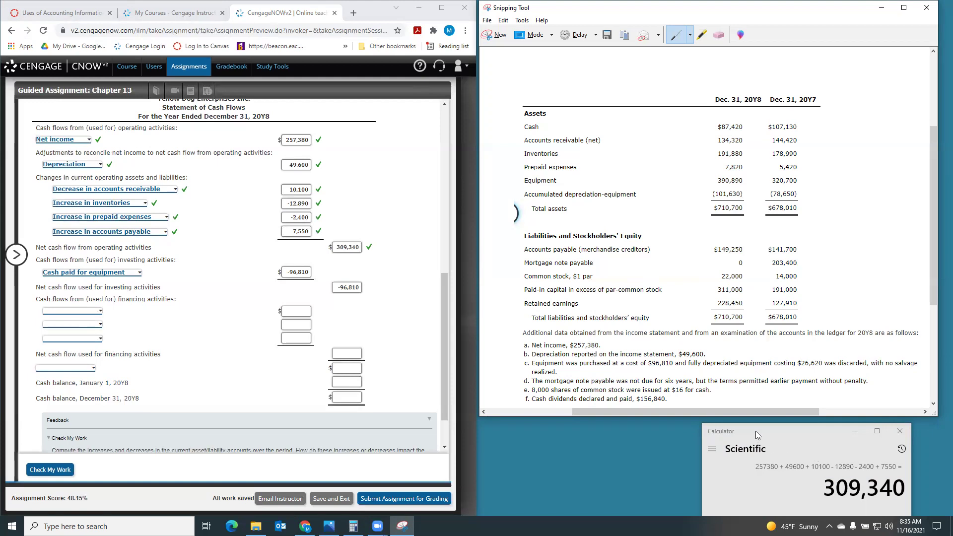
pyautogui.click(775, 436)
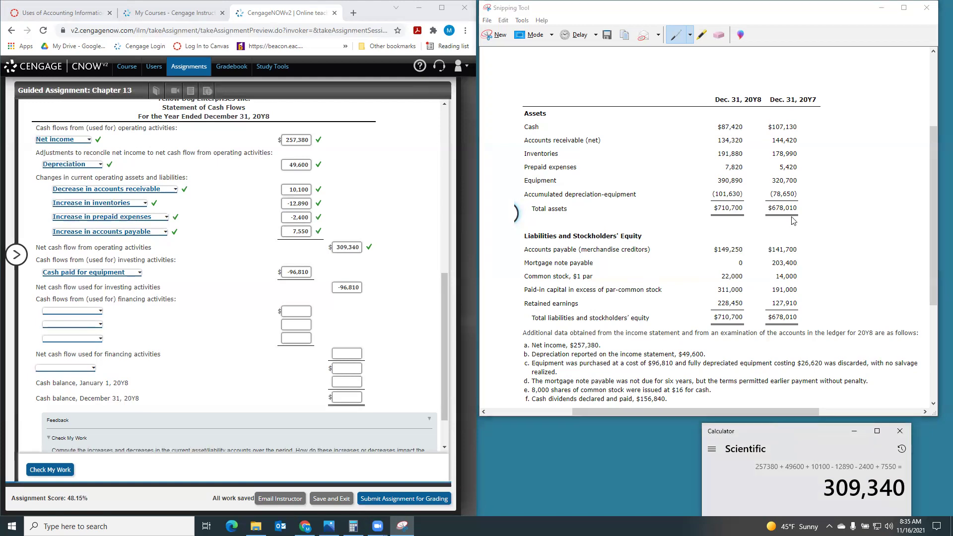
pyautogui.moveTo(774, 436); pyautogui.dragTo(789, 217)
pyautogui.write('8')
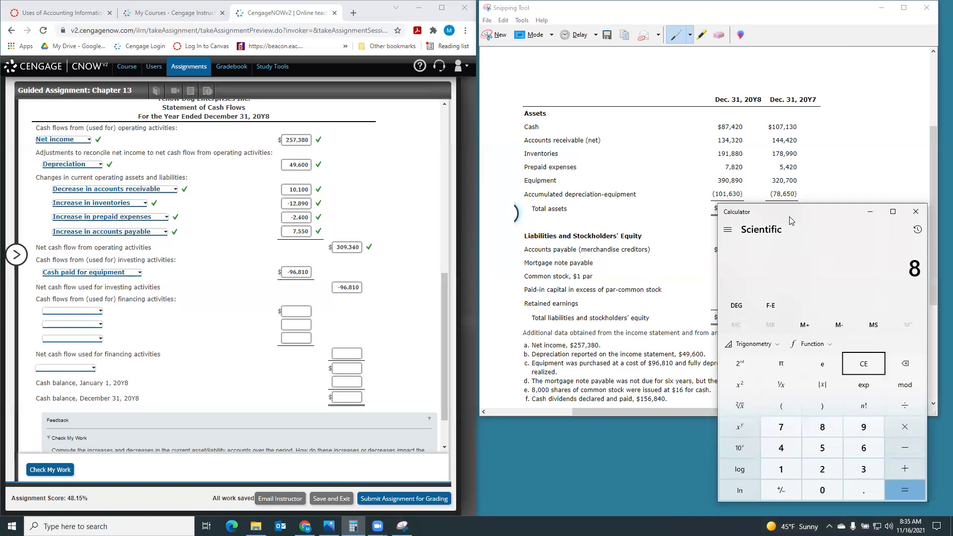
pyautogui.write('000*16')
pyautogui.press('Return')
# Choose Cash received from sale of common stock for the first financing line and enter 128000 as its amount.
pyautogui.click(61, 311)
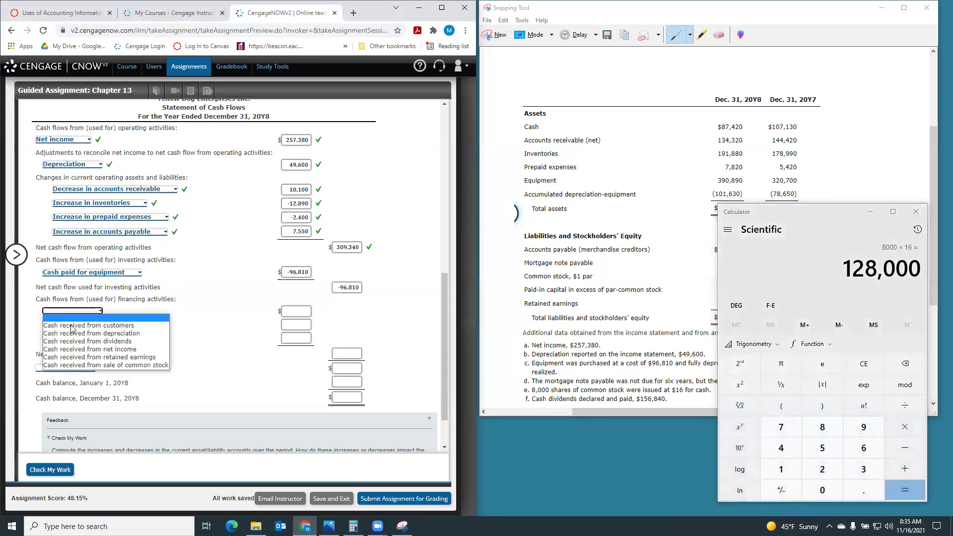
pyautogui.click(86, 366)
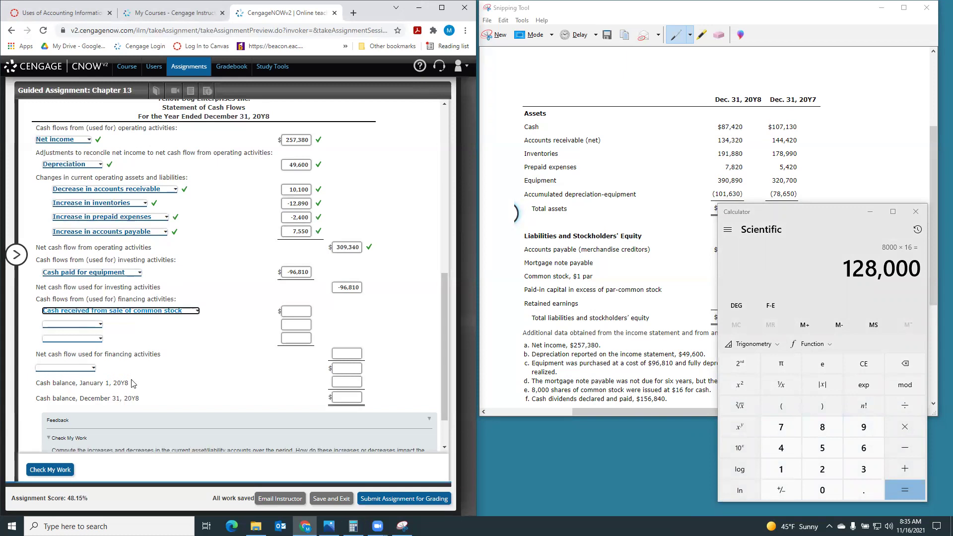
pyautogui.click(297, 312)
pyautogui.write('1280000')
pyautogui.click(340, 316)
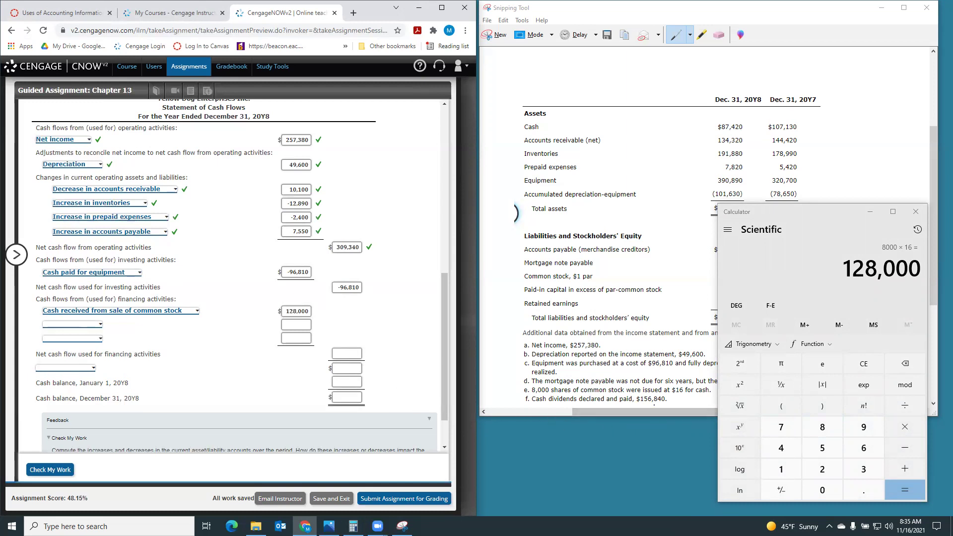
# Choose Cash paid for dividends for the second financing line and enter -156840 as its amount.
pyautogui.click(60, 324)
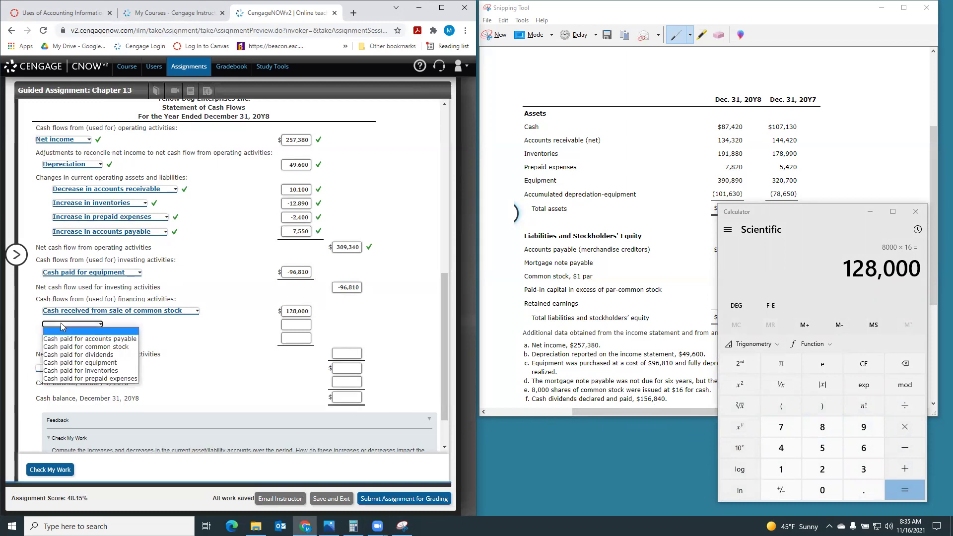
pyautogui.click(78, 355)
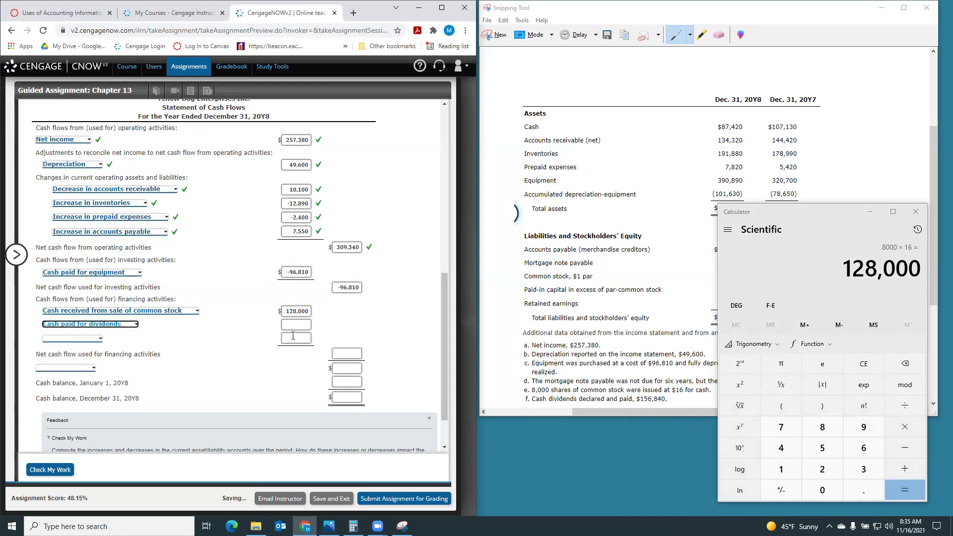
pyautogui.click(297, 327)
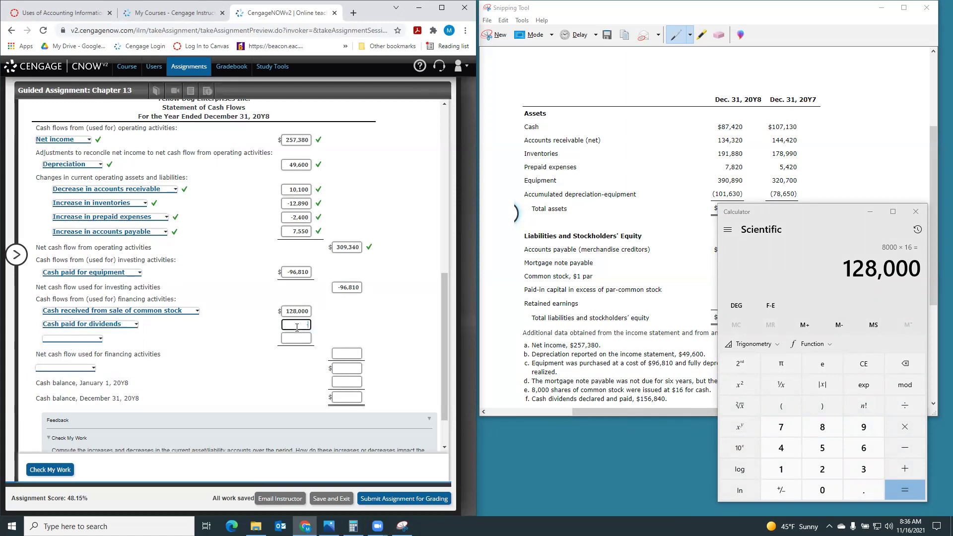
pyautogui.write('-156840')
pyautogui.click(262, 368)
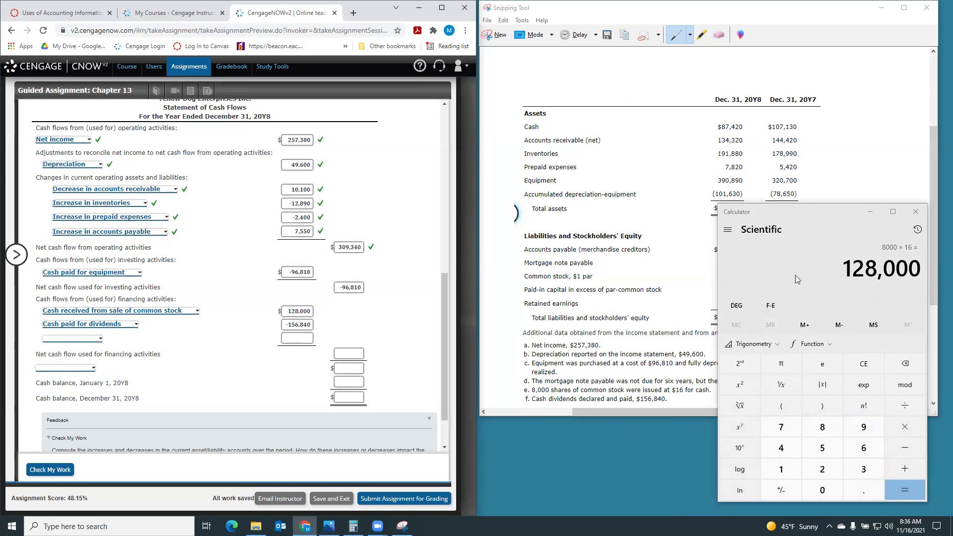
# Move the calculator clear of the mortgage balances, choose Cash paid to retire mortgage note payable for the third financing line, and enter -203400.
pyautogui.moveTo(792, 216); pyautogui.dragTo(711, 292)
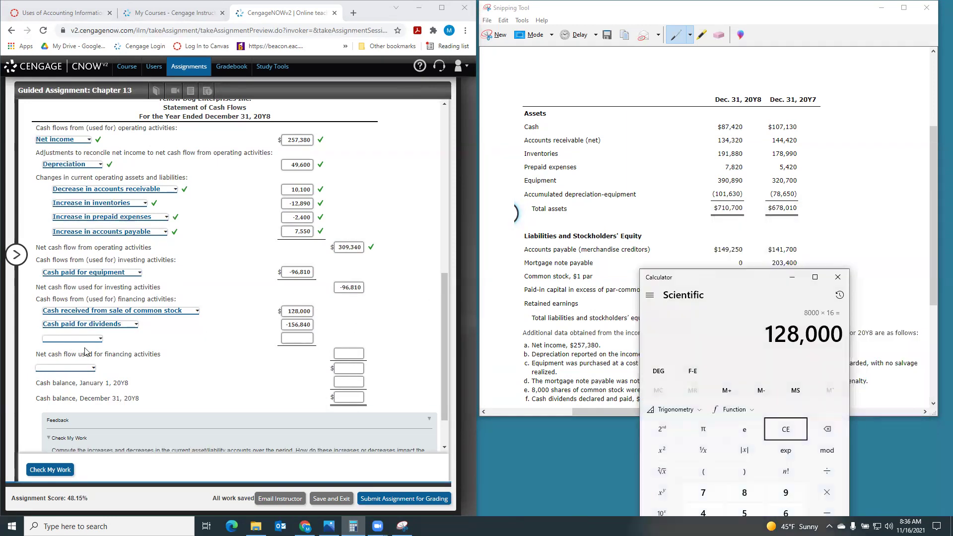
pyautogui.click(71, 340)
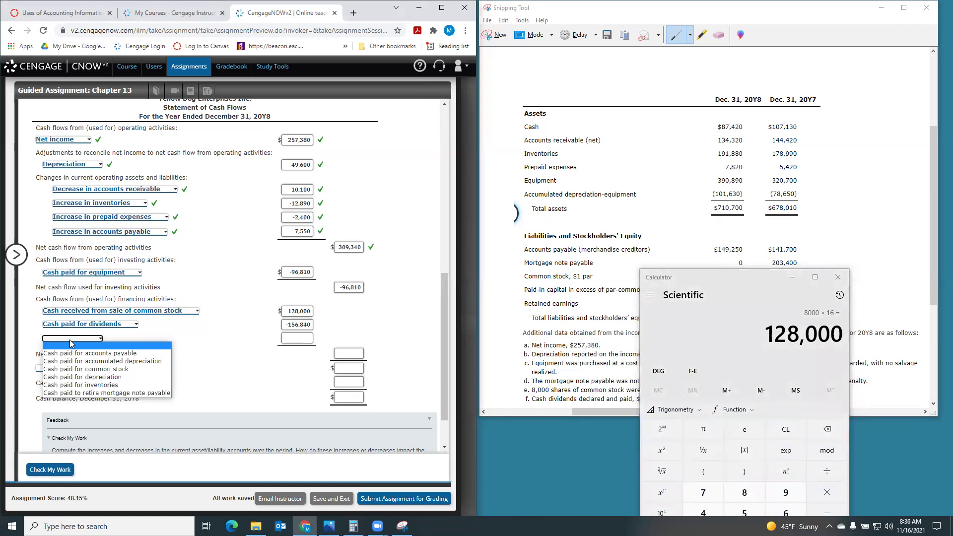
pyautogui.click(81, 394)
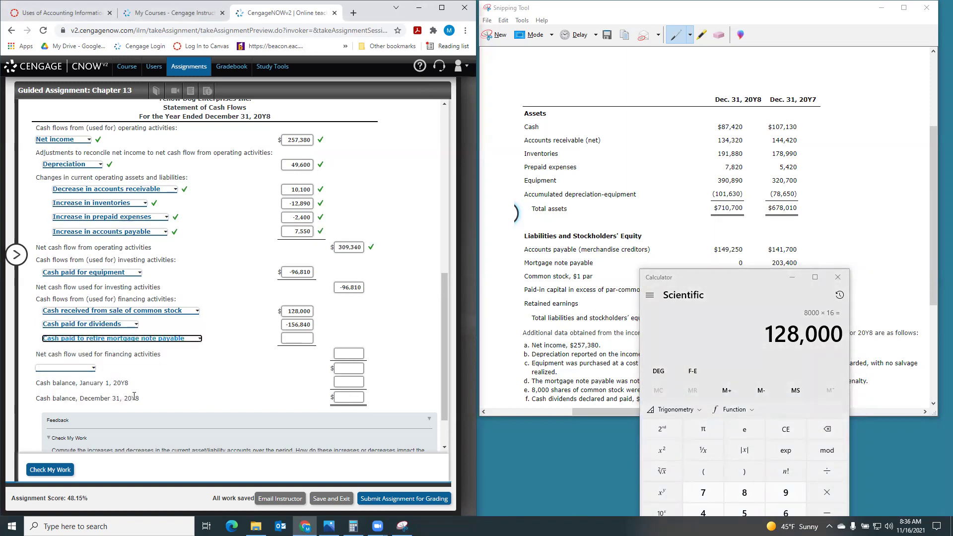
pyautogui.click(297, 343)
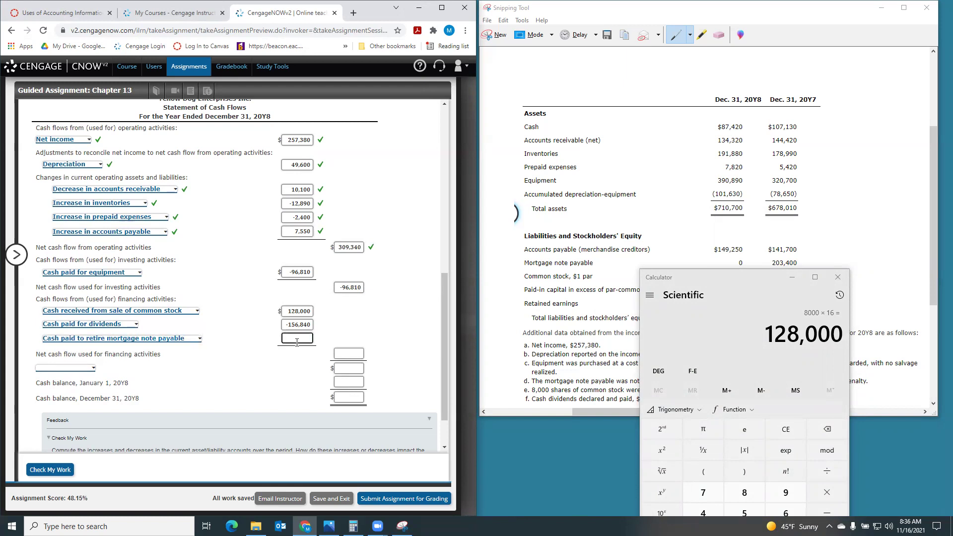
pyautogui.write('-203400')
pyautogui.click(355, 324)
# Subtract 156840 and 203400 from the 128000 on the calculator to total the financing activities.
pyautogui.click(734, 281)
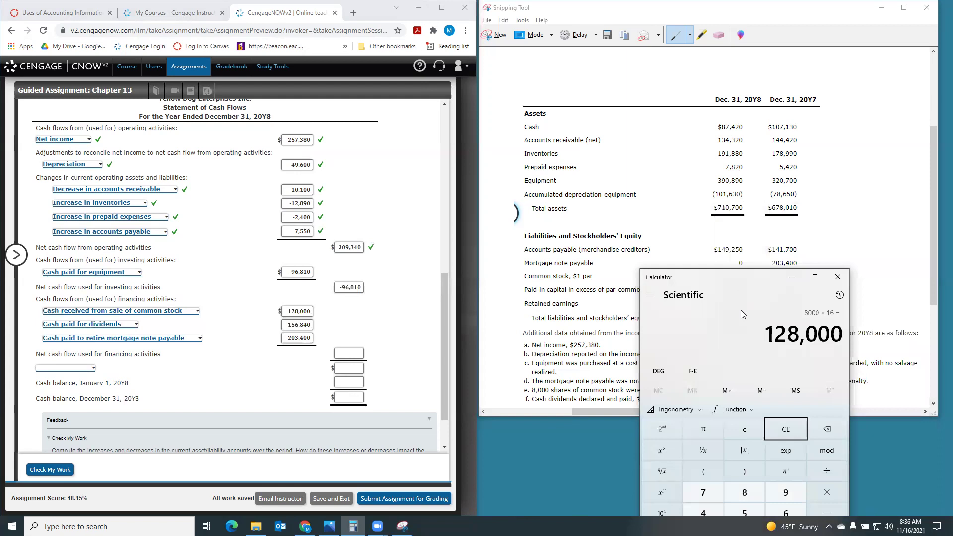
pyautogui.press('-')
pyautogui.write('1')
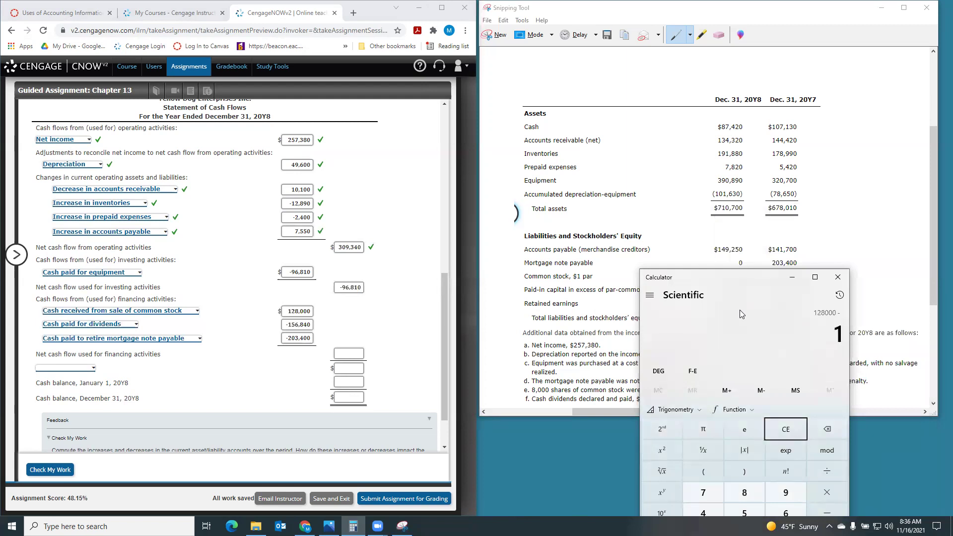
pyautogui.write('56,840')
pyautogui.press('-')
pyautogui.write('203')
pyautogui.write('400')
pyautogui.press('Return')
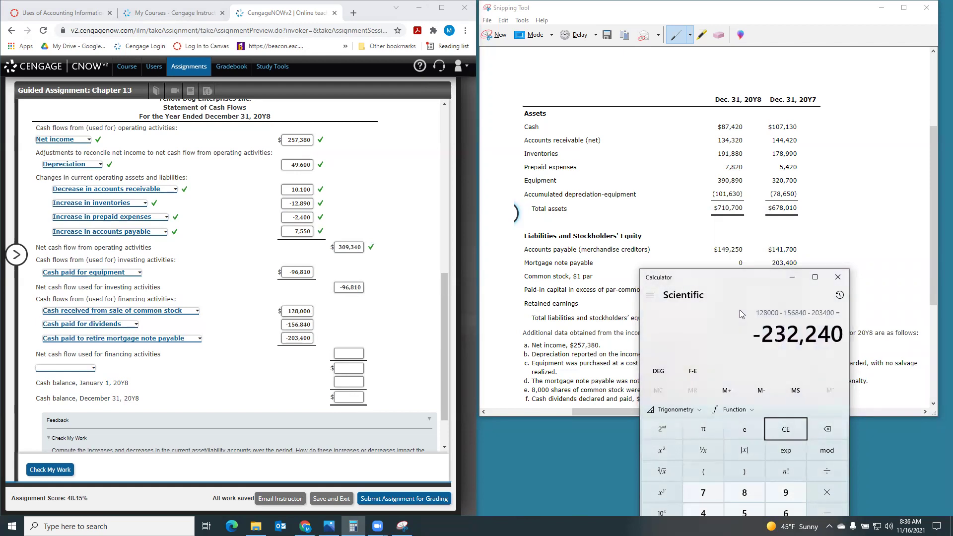
# Enter -232240 as the net cash flow used for financing activities and check the work.
pyautogui.click(349, 354)
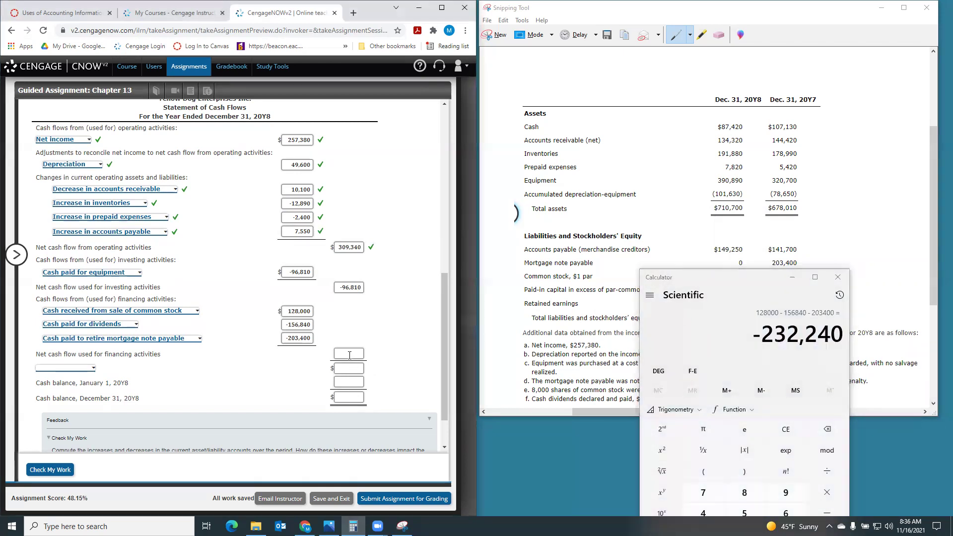
pyautogui.click(350, 354)
pyautogui.write('-232240')
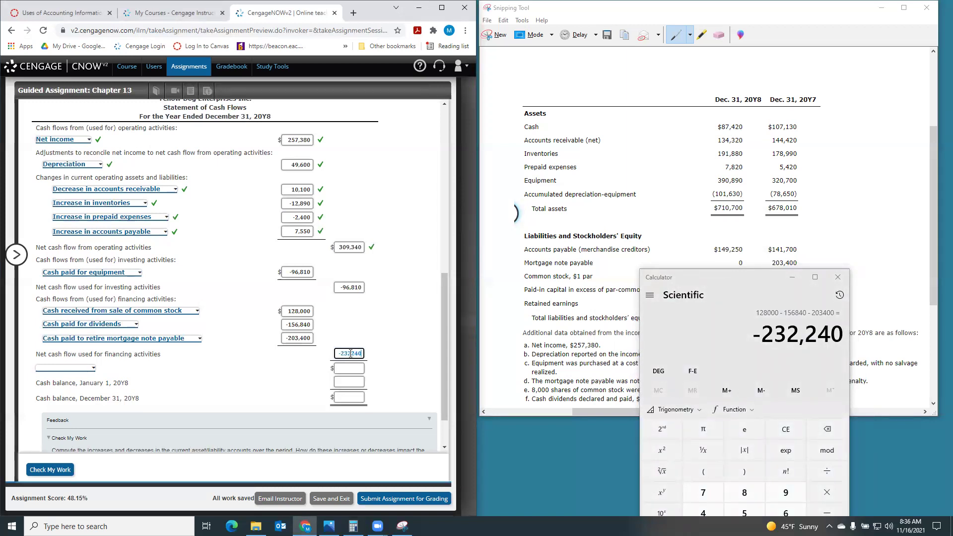
pyautogui.click(302, 375)
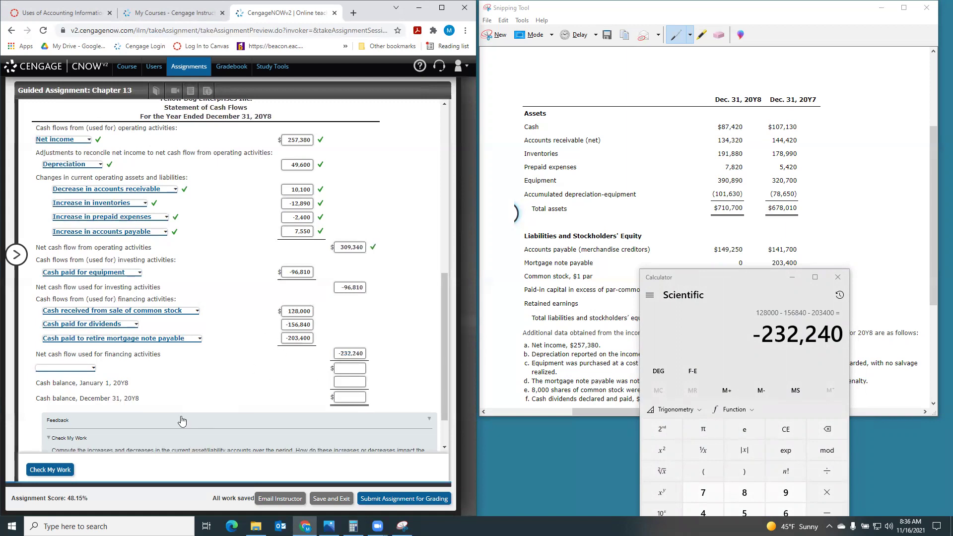
pyautogui.click(50, 470)
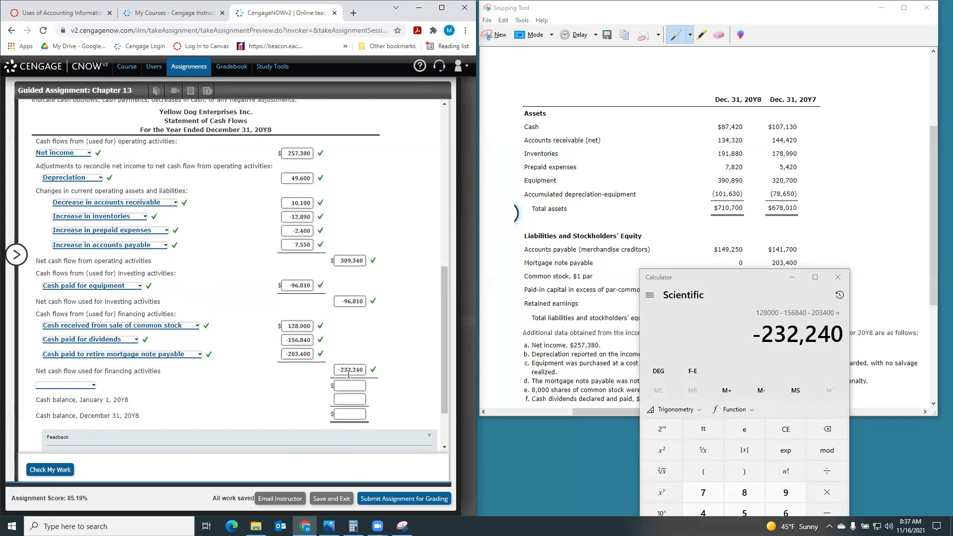
# Bring the calculator into full view, clear it, and compute 309340 - 96810 - 232240 for the net change in cash.
pyautogui.click(65, 386)
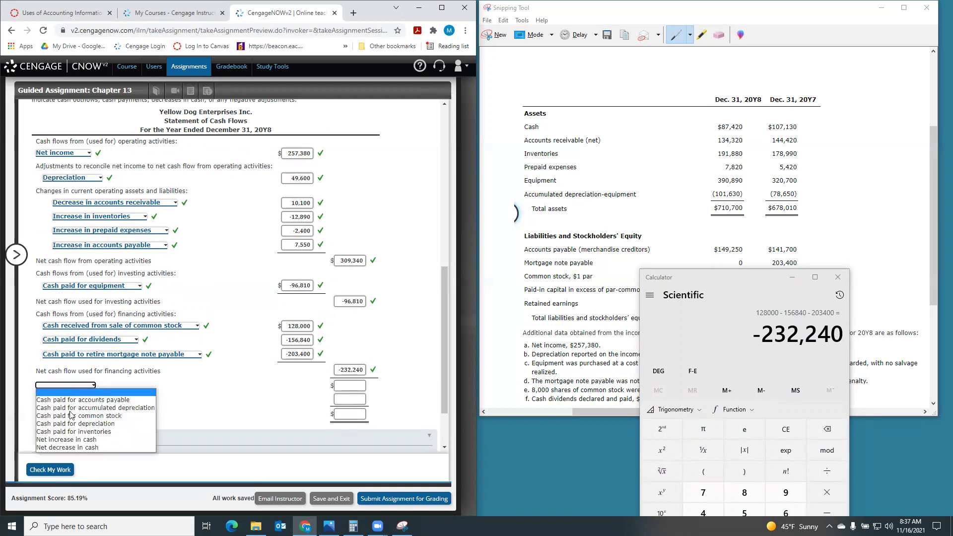
pyautogui.click(263, 405)
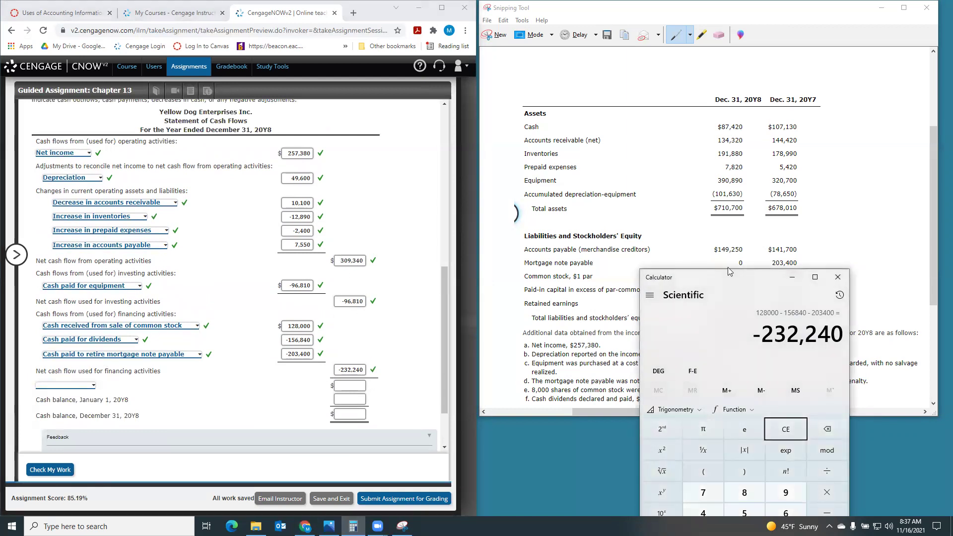
pyautogui.moveTo(722, 276); pyautogui.dragTo(714, 209)
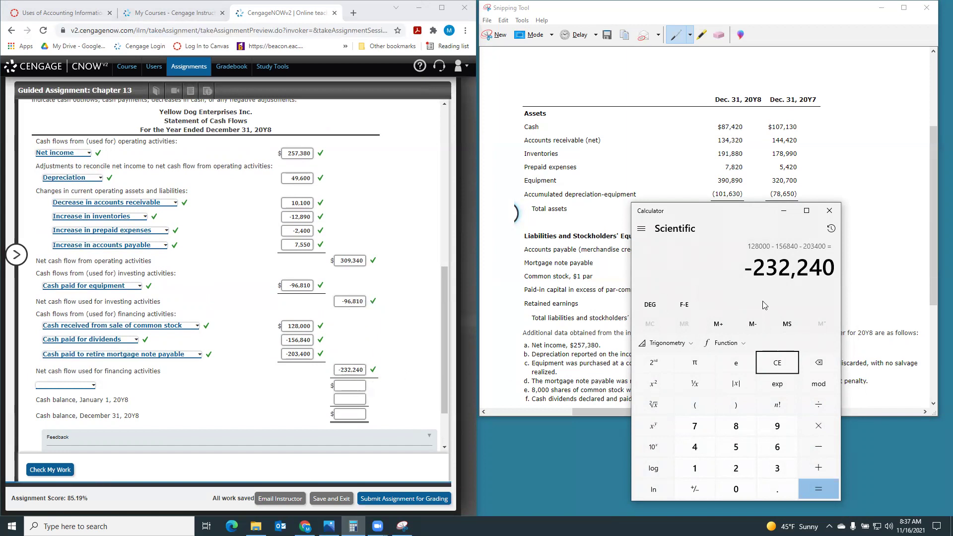
pyautogui.click(780, 365)
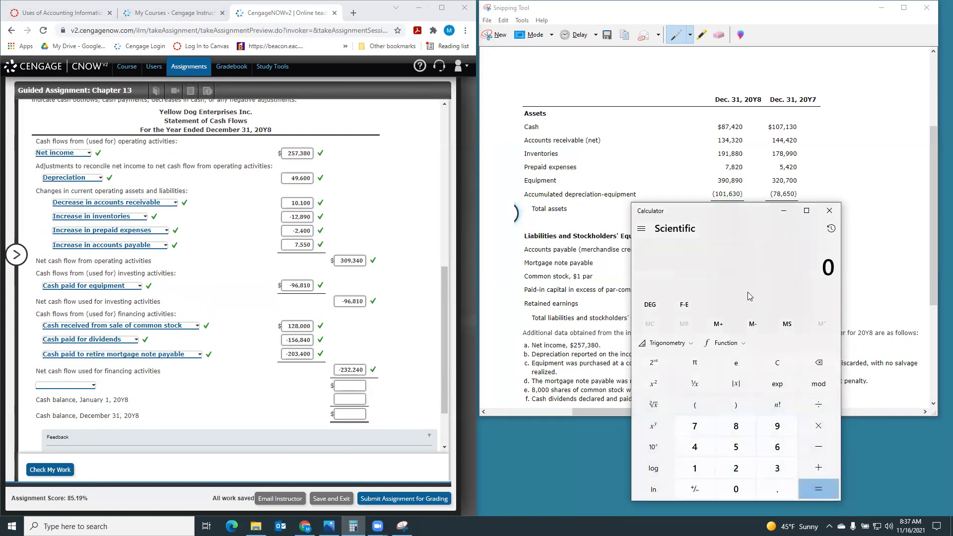
pyautogui.write('3')
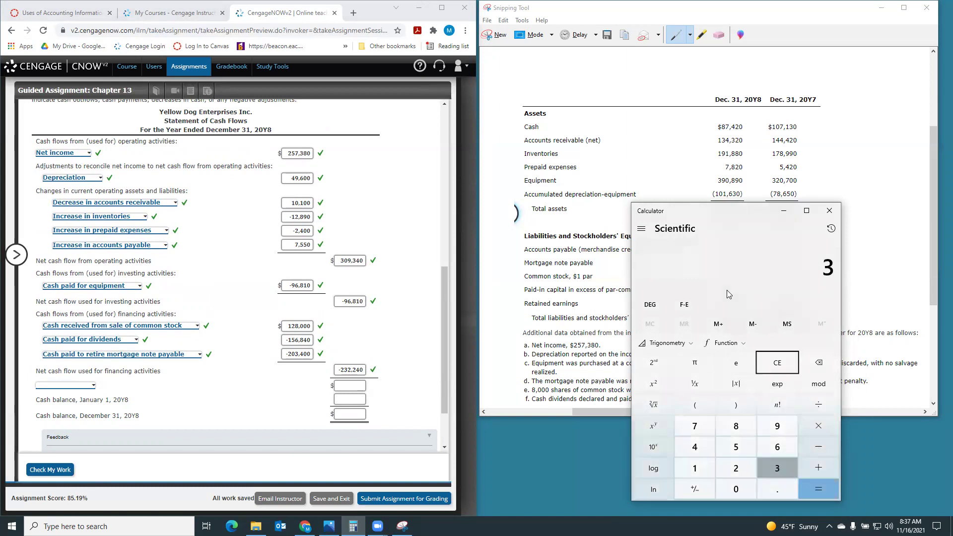
pyautogui.write('0934')
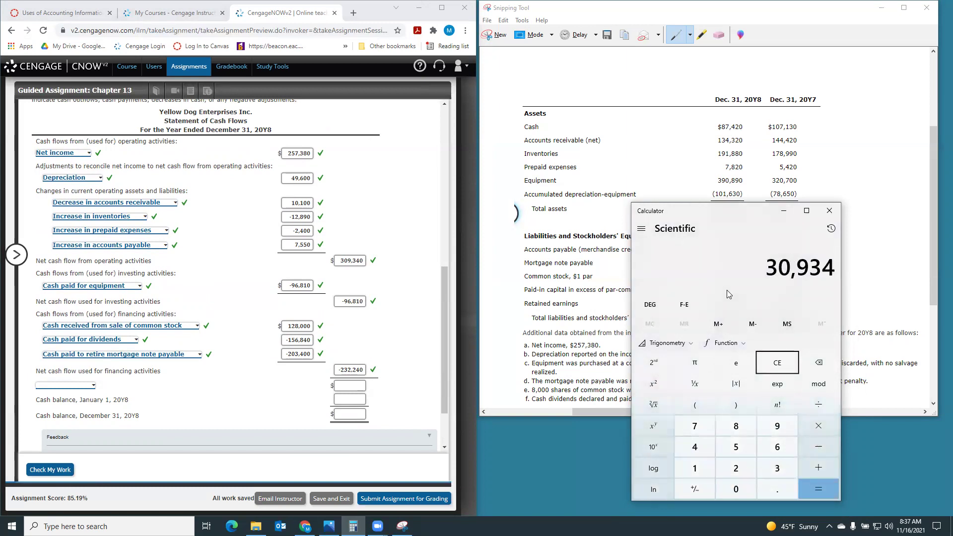
pyautogui.write('0 - 96810 ')
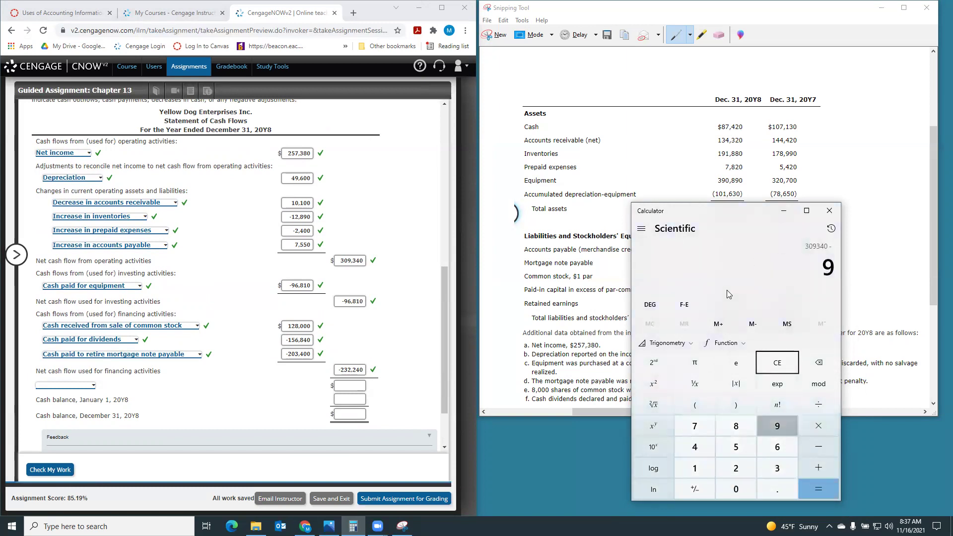
pyautogui.write('- 232')
pyautogui.write('240')
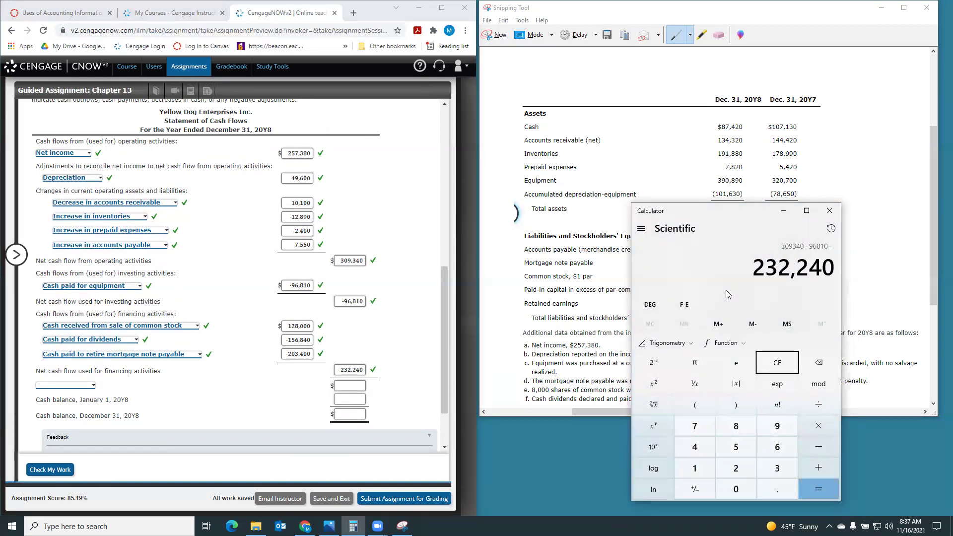
pyautogui.press('Return')
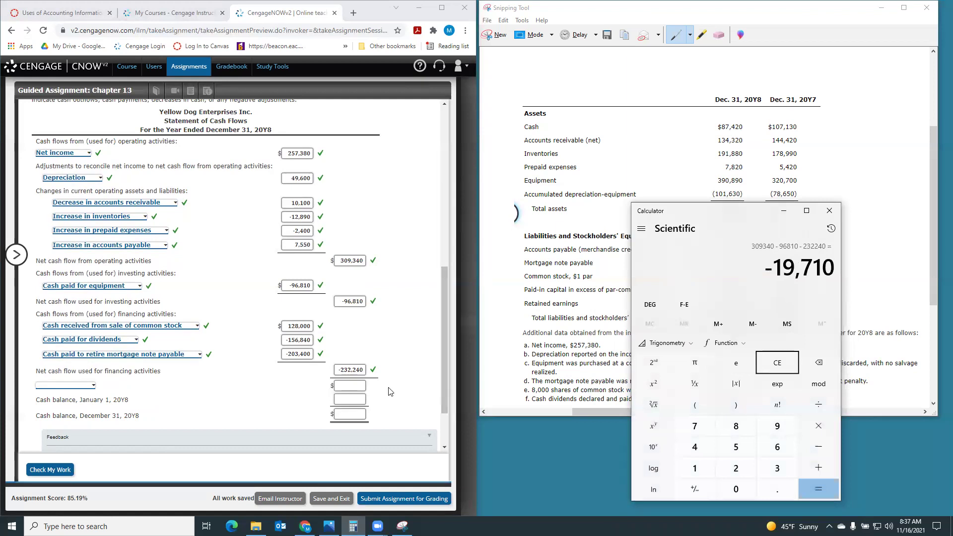
# Enter -19710 as the net change in cash and label that line Net decrease in cash.
pyautogui.click(346, 387)
pyautogui.write('-197')
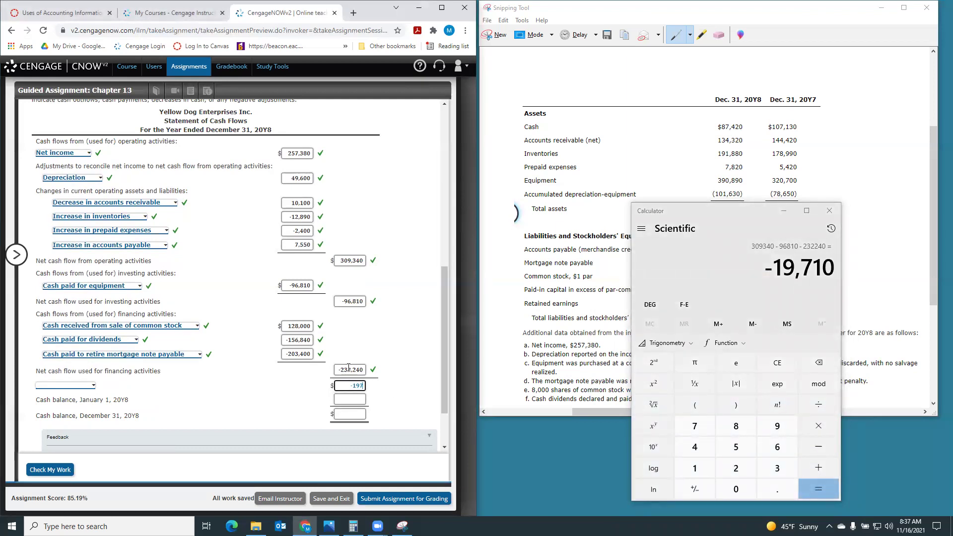
pyautogui.write('10')
pyautogui.click(394, 385)
pyautogui.click(85, 386)
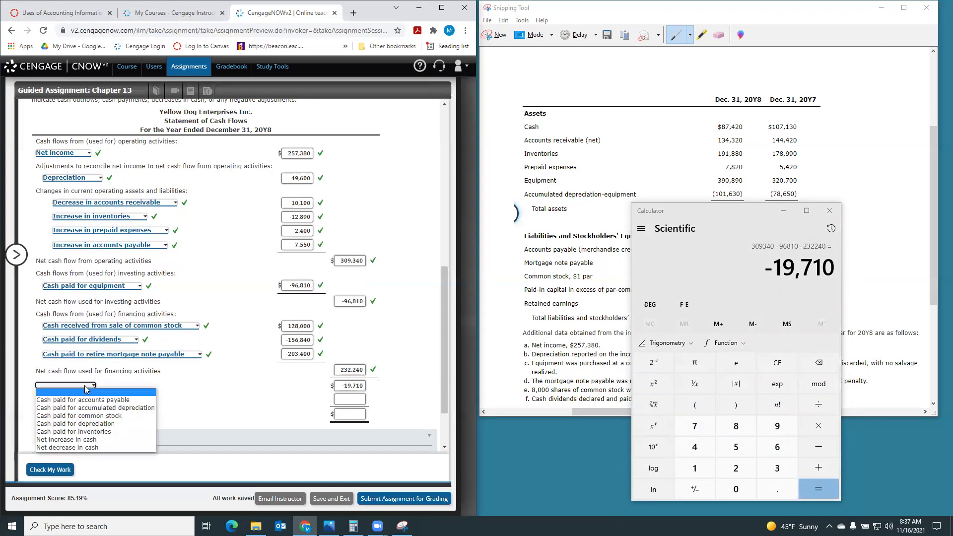
pyautogui.click(81, 448)
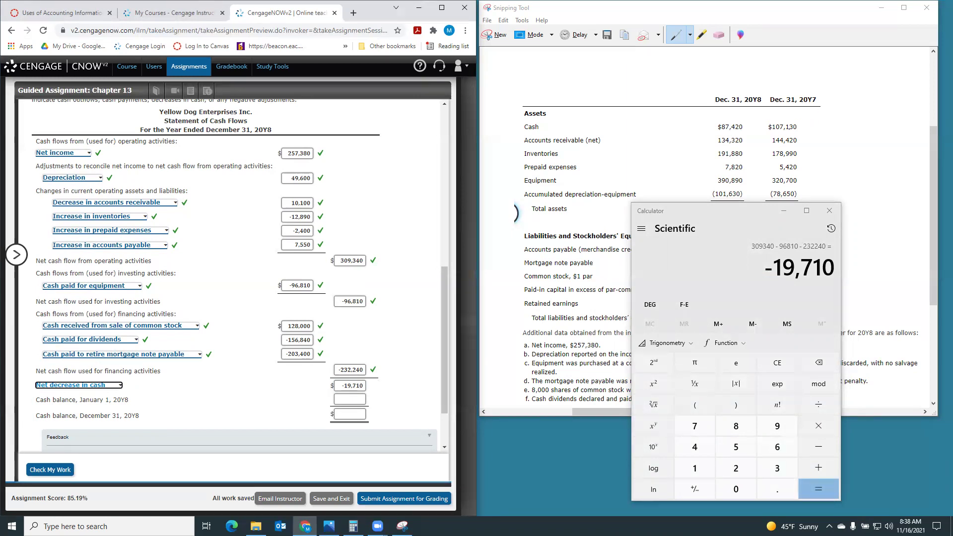
# Enter 107130 as the cash balance at January 1, 20Y8.
pyautogui.click(350, 400)
pyautogui.write('107,130')
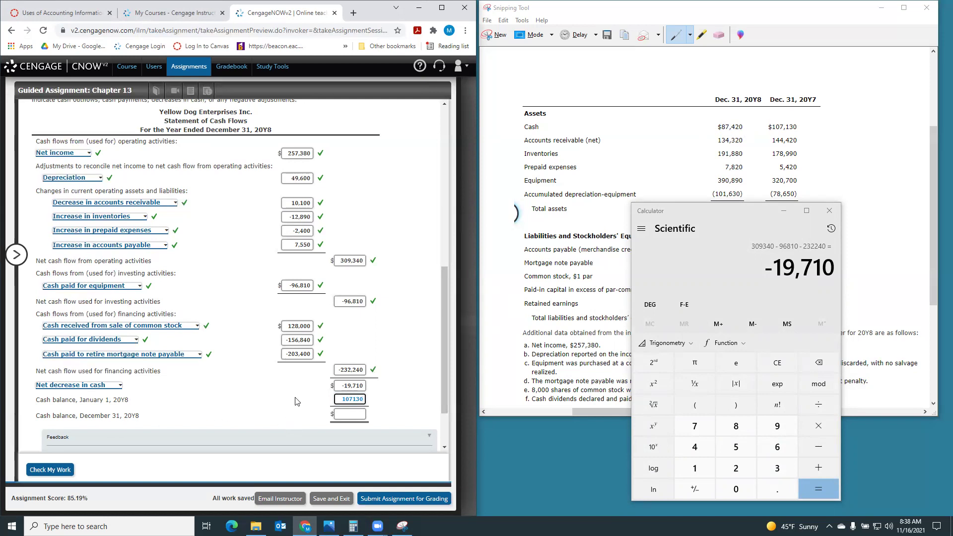
pyautogui.press('Tab')
# Add the 107130 beginning cash balance to the net decrease on the calculator.
pyautogui.click(720, 211)
pyautogui.write('+107130')
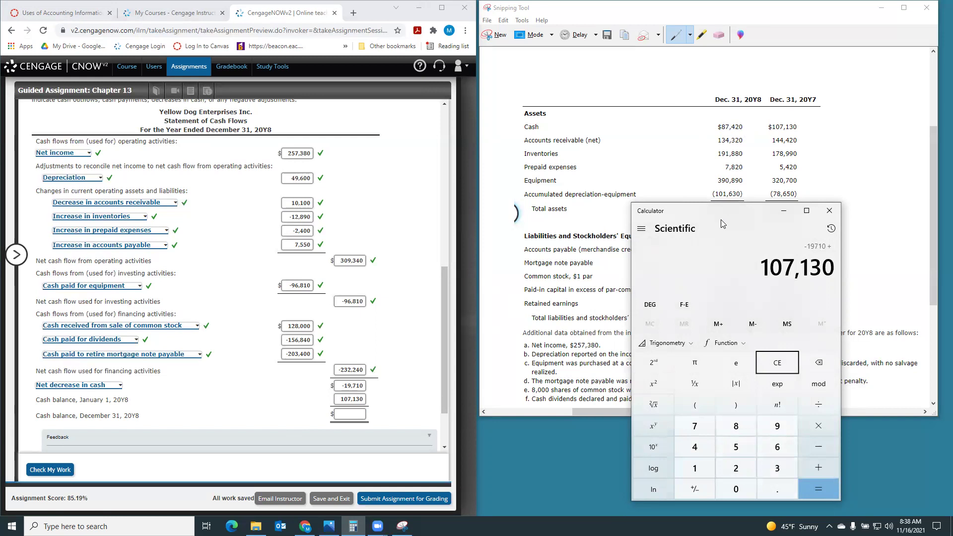
pyautogui.press('Return')
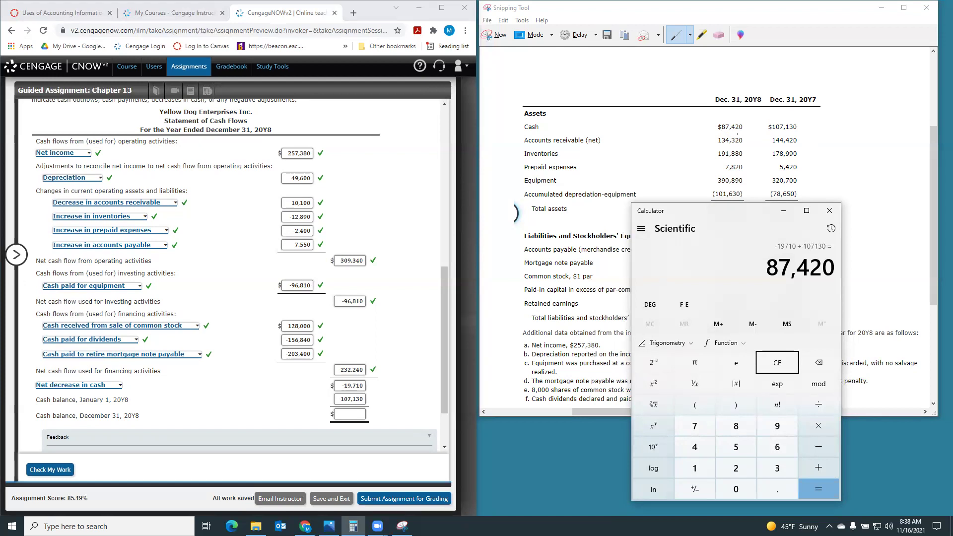
# Enter 87420 as the cash balance at December 31, 20Y8, then check the work and review the marked statement.
pyautogui.click(354, 414)
pyautogui.write('87420')
pyautogui.click(49, 470)
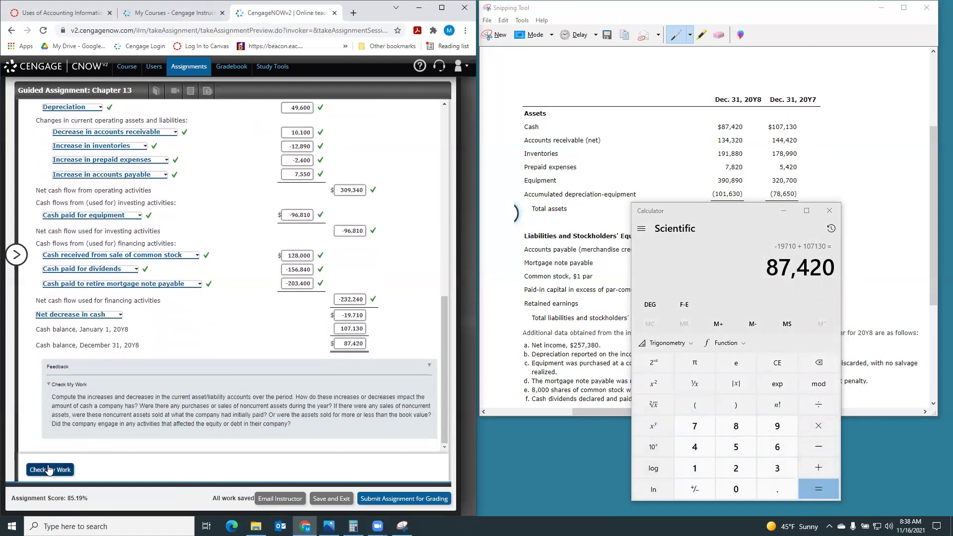
pyautogui.scroll(4, 241, 389)
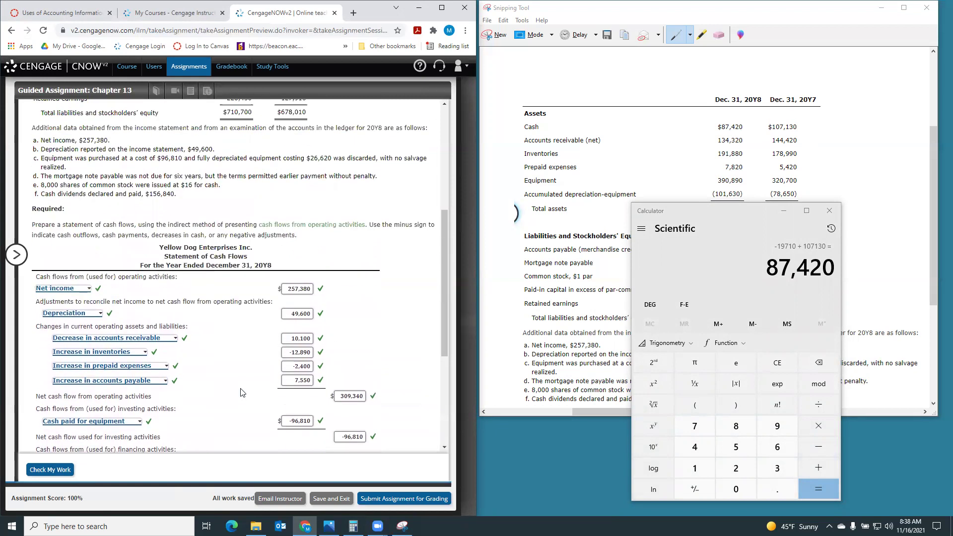
pyautogui.scroll(-4, 242, 393)
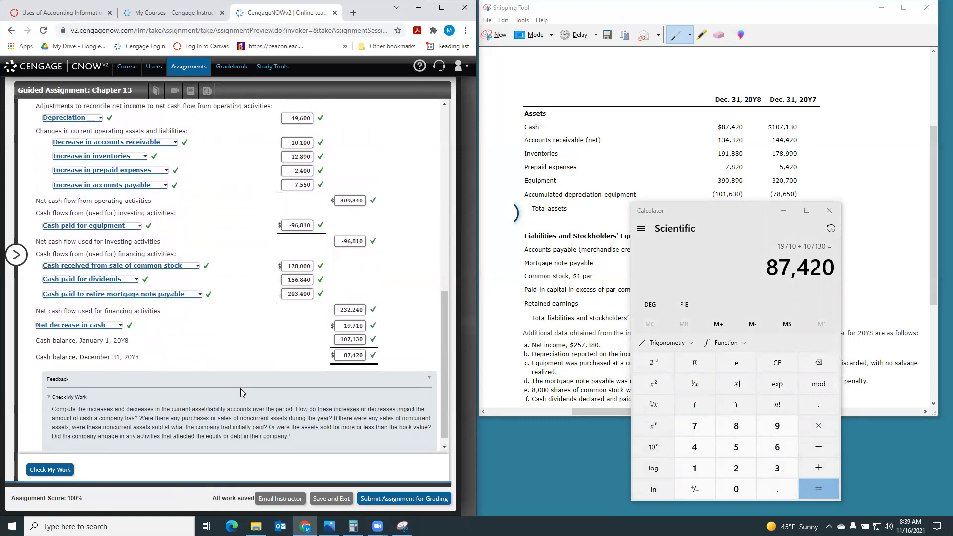
pyautogui.scroll(1, 240, 389)
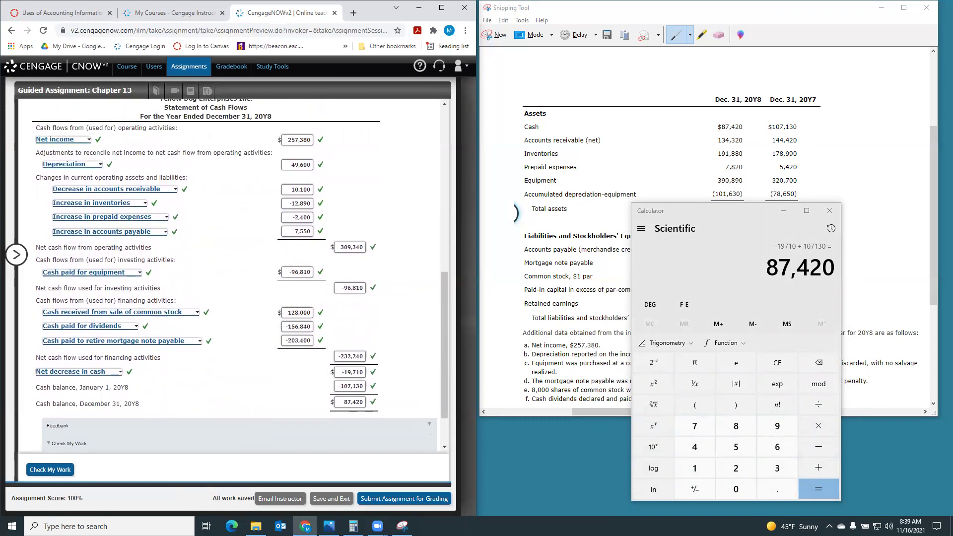